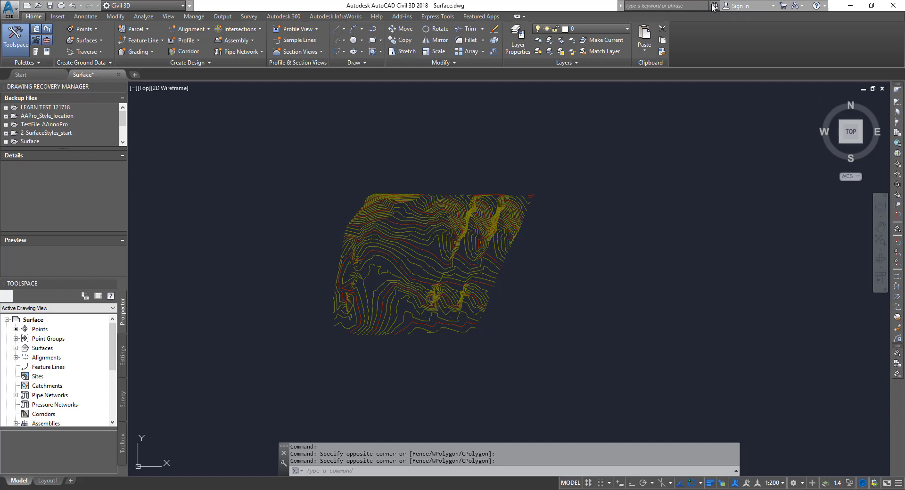
# Step: Draw an open two-segment polyline across the contours in the western half of the surface as the road route
pyautogui.scroll(4, 393, 231)
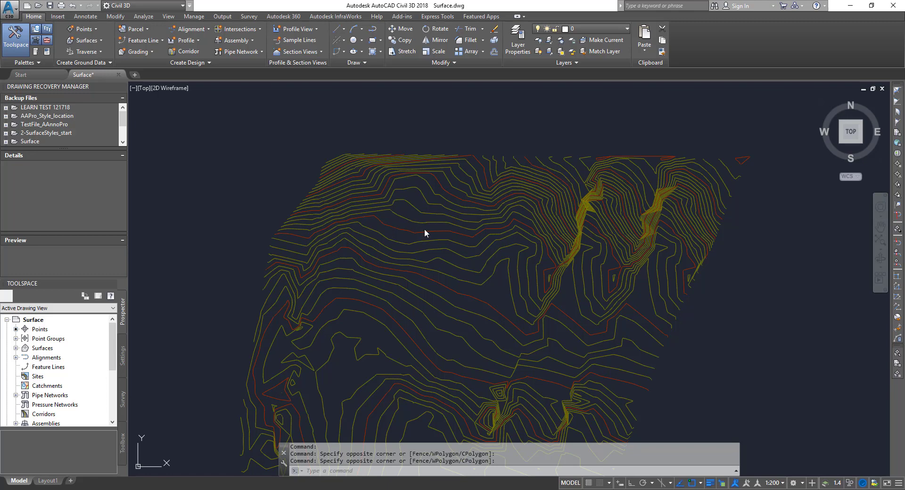
pyautogui.scroll(-2, 431, 229)
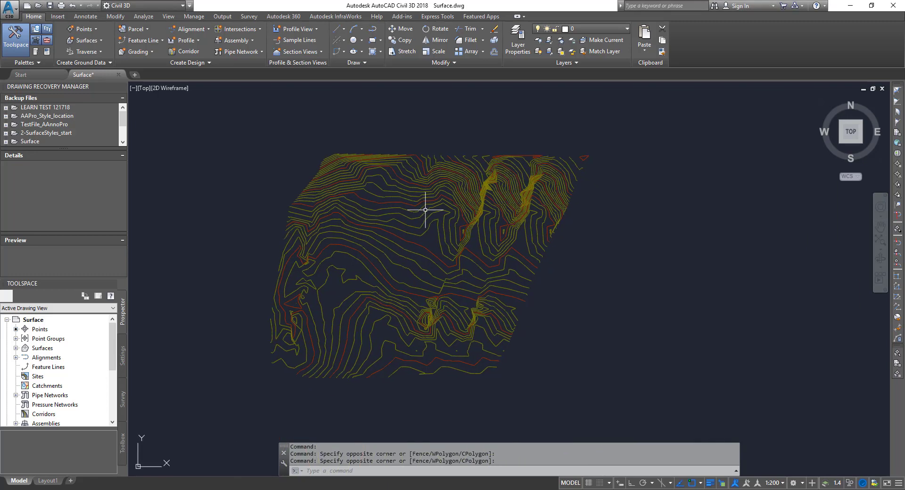
pyautogui.write('pl')
pyautogui.press('Return')
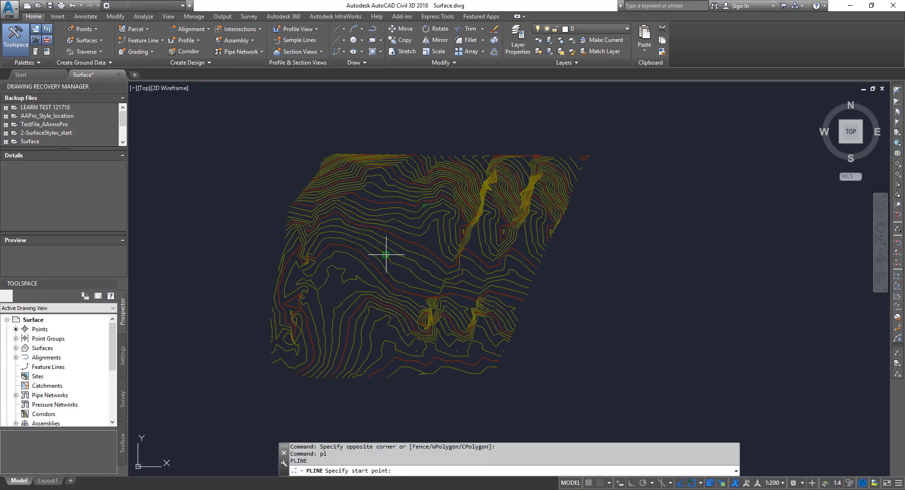
pyautogui.click(369, 292)
pyautogui.click(360, 229)
pyautogui.click(408, 196)
pyautogui.press('Return')
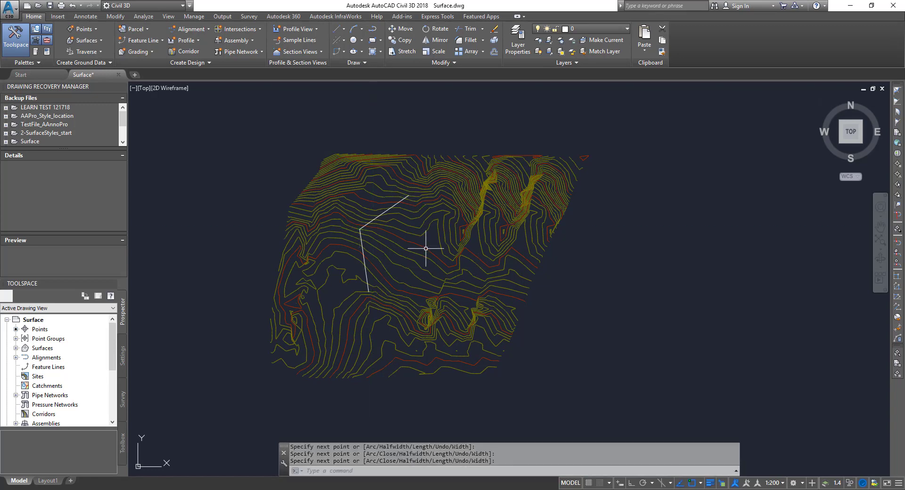
# Step: Start creating an alignment from objects using the drawn polyline, and accept the alignment direction
pyautogui.click(193, 29)
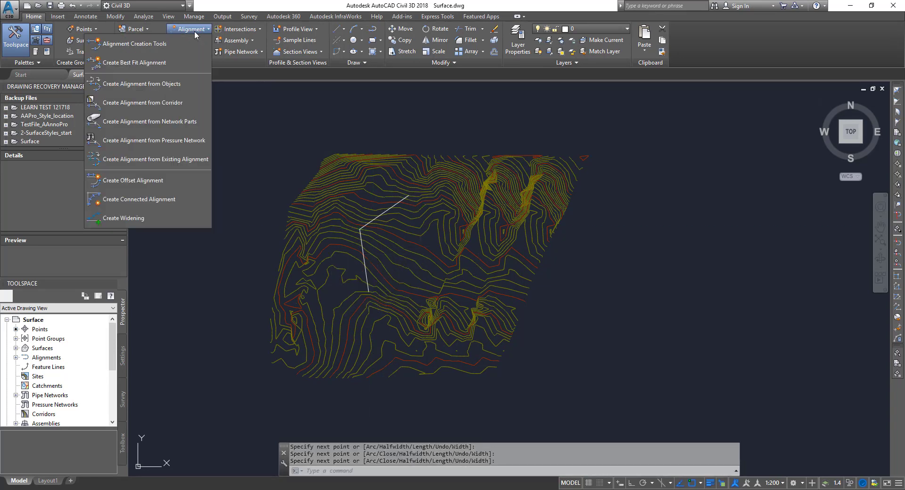
pyautogui.click(157, 85)
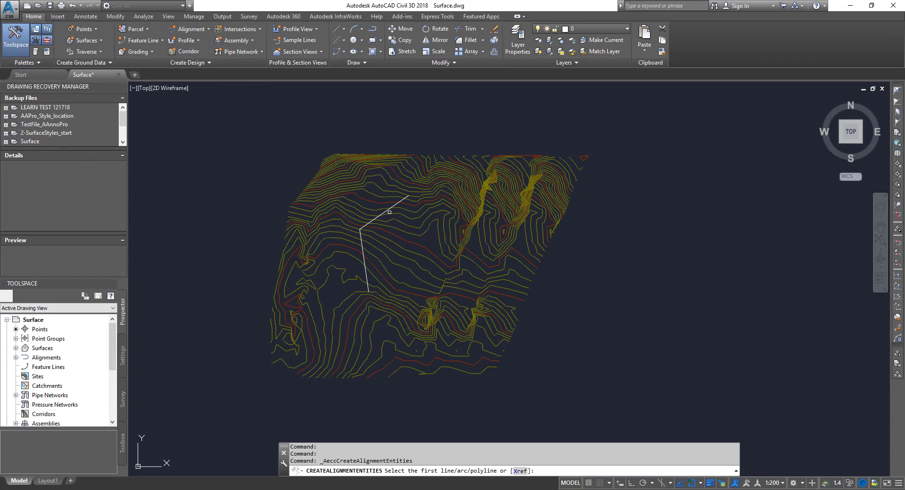
pyautogui.press('Return')
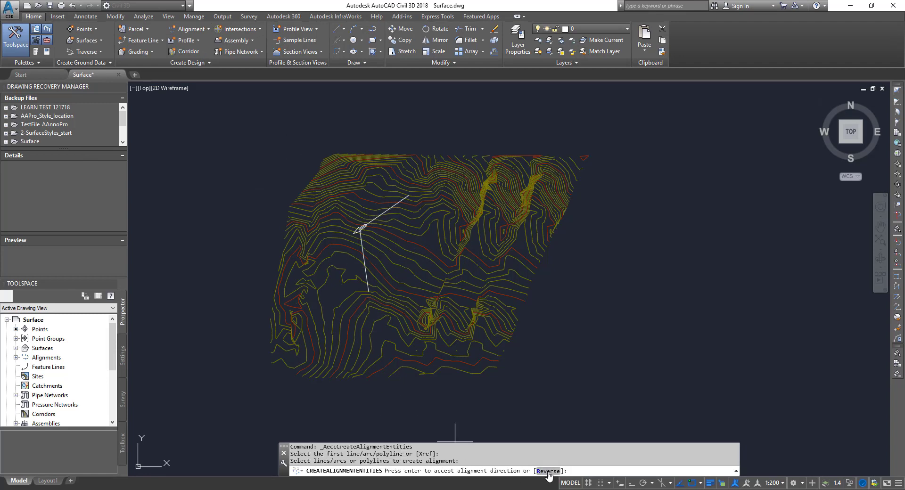
pyautogui.press('Return')
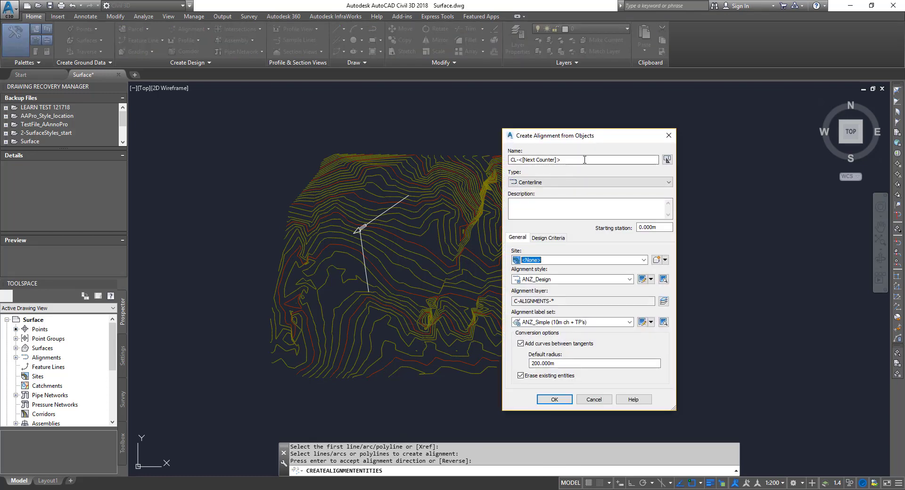
# Step: Name the alignment "M1 Rd Alignment" with the Centerline type, and check its design criteria
pyautogui.moveTo(585, 160); pyautogui.dragTo(456, 151)
pyautogui.write('M1 Rd Alignment')
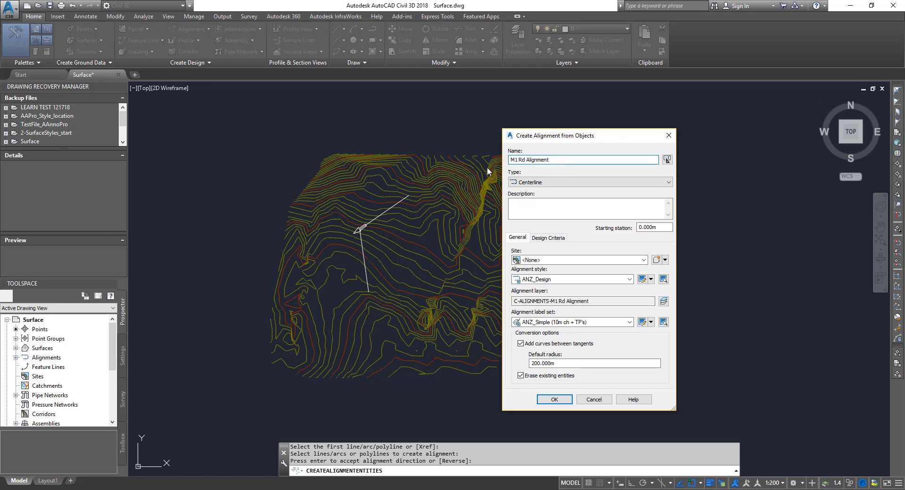
pyautogui.click(589, 183)
pyautogui.click(591, 191)
pyautogui.click(555, 238)
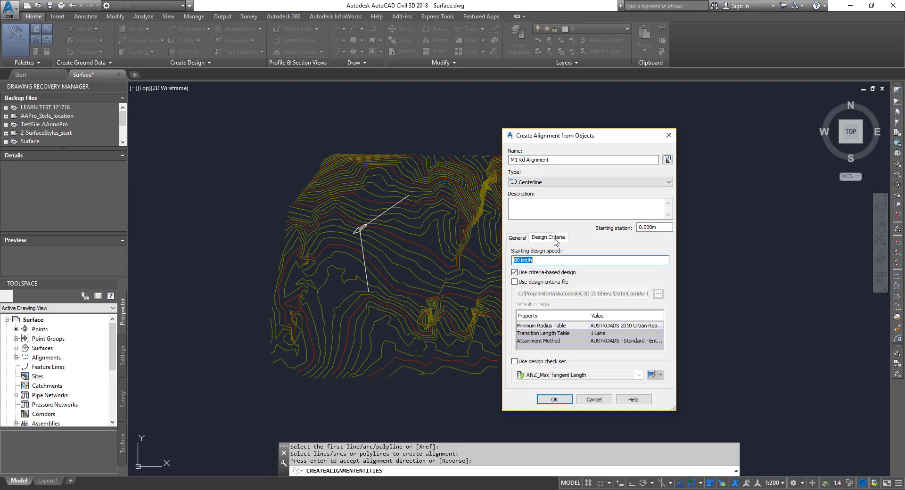
pyautogui.click(518, 238)
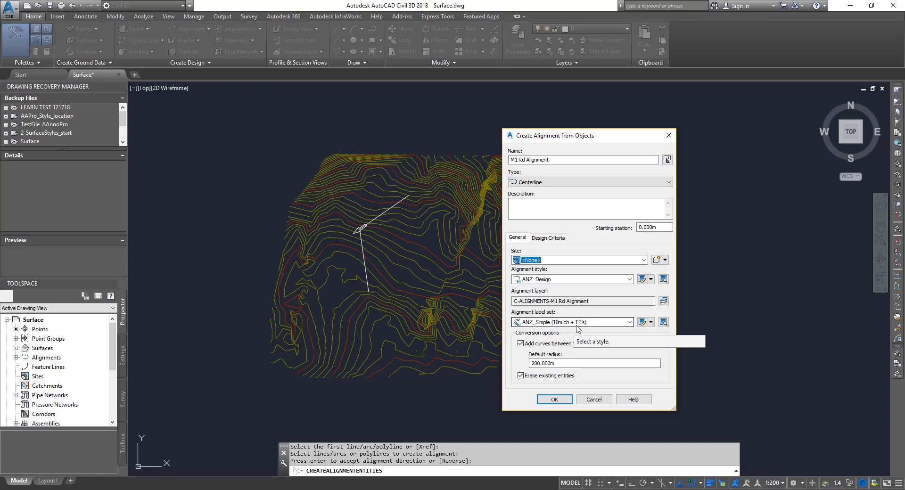
# Step: Set the default radius for curves between tangents to 20 and create the alignment
pyautogui.click(559, 363)
pyautogui.write('20')
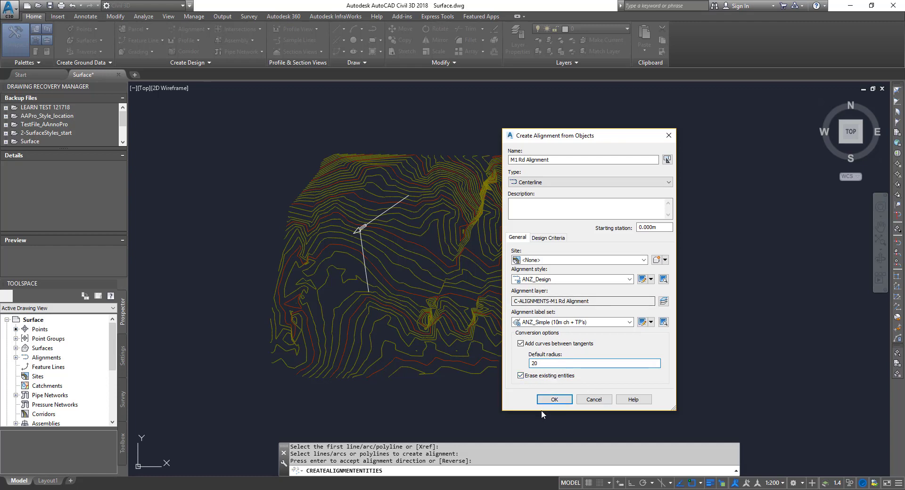
pyautogui.click(553, 400)
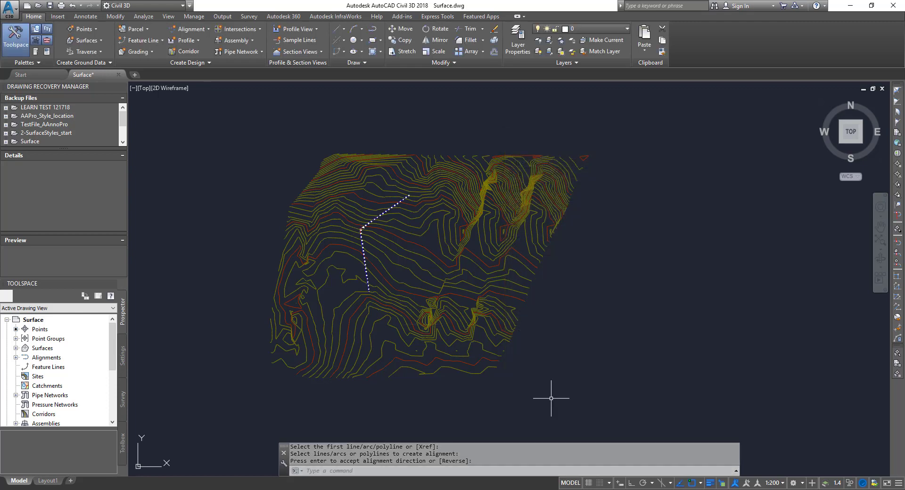
# Step: Examine the new alignment's station labels, its start point and the curve between its two tangents
pyautogui.scroll(5, 361, 224)
pyautogui.scroll(3, 361, 223)
pyautogui.moveTo(360, 276)
pyautogui.mouseDown(button='middle')
pyautogui.moveTo(396, 182)
pyautogui.moveTo(289, 415)
pyautogui.mouseUp(button='middle')
pyautogui.scroll(3, 586, 182)
pyautogui.scroll(2, 679, 91)
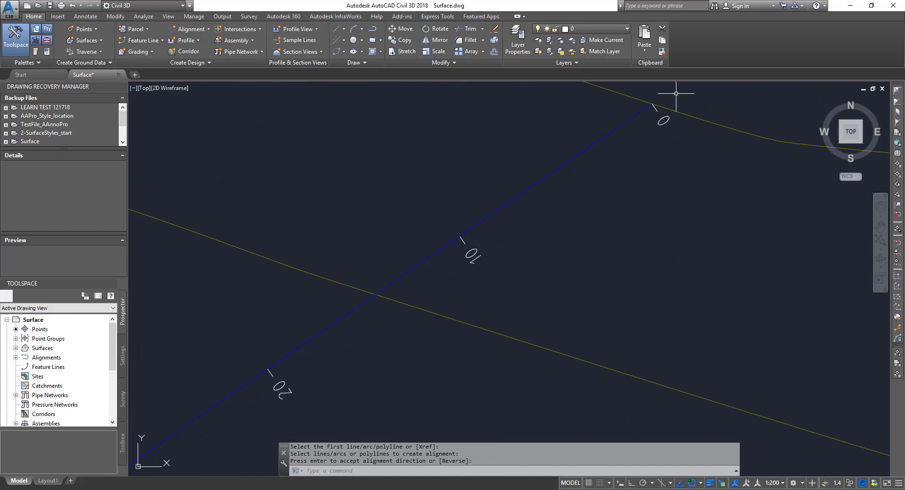
pyautogui.scroll(-8, 638, 225)
pyautogui.scroll(2, 557, 133)
pyautogui.scroll(4, 517, 275)
pyautogui.moveTo(517, 274); pyautogui.dragTo(480, 417, button='middle')
pyautogui.scroll(-4, 485, 400)
pyautogui.moveTo(457, 151); pyautogui.dragTo(457, 196, button='middle')
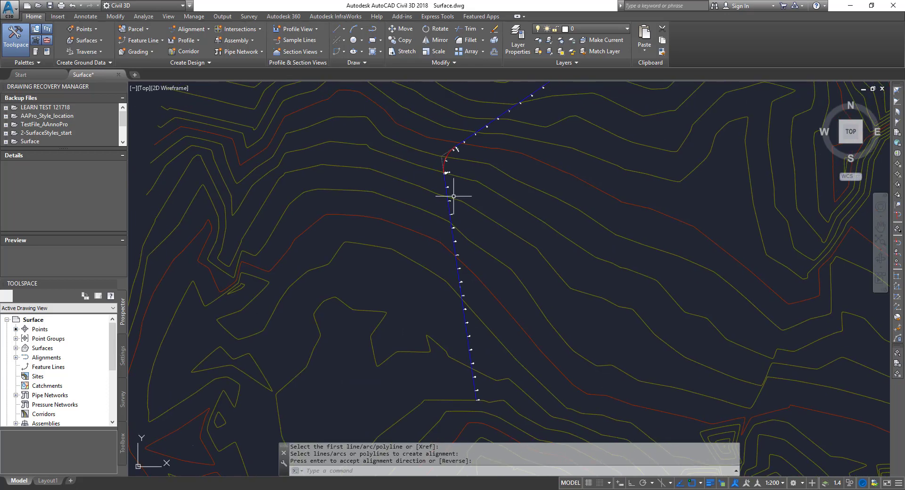
pyautogui.scroll(5, 458, 142)
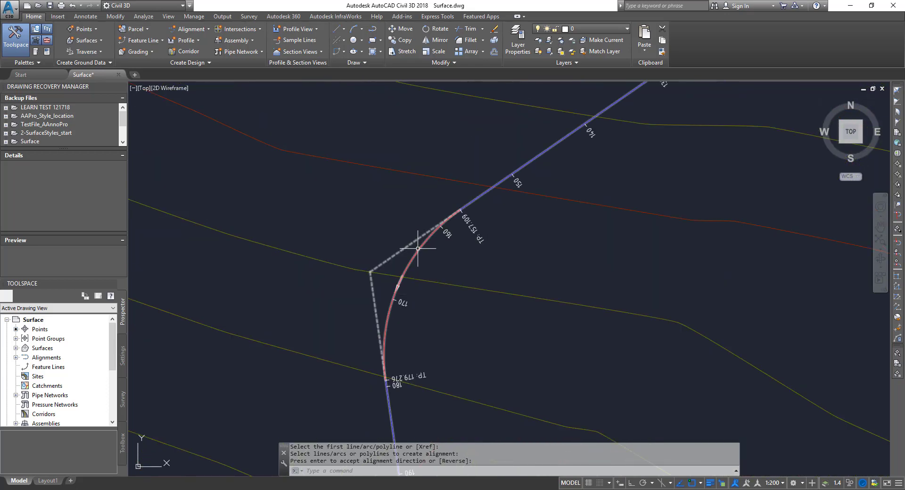
pyautogui.moveTo(410, 261)
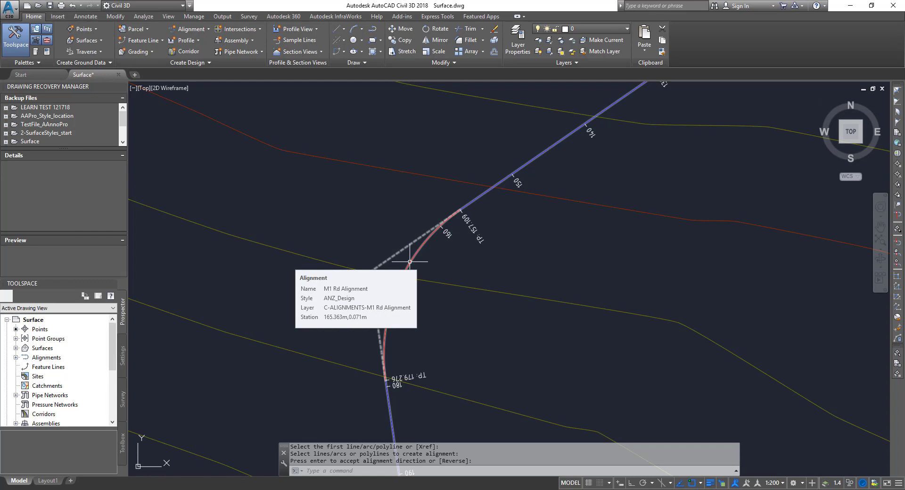
pyautogui.scroll(-5, 410, 262)
pyautogui.moveTo(486, 303); pyautogui.dragTo(469, 297, button='middle')
pyautogui.scroll(-2, 471, 297)
pyautogui.moveTo(602, 305); pyautogui.dragTo(513, 284, button='middle')
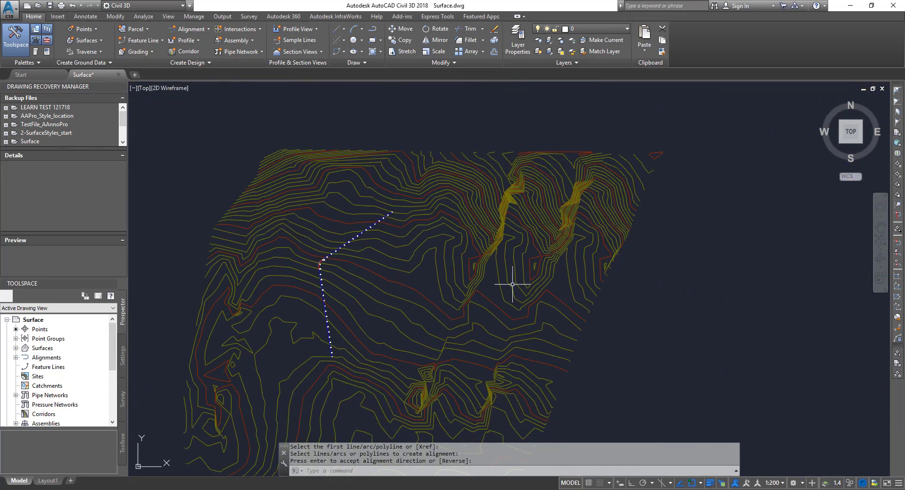
# Step: Start a profile from surface for M1 Rd Alignment and add NSurface to the profile list
pyautogui.click(305, 30)
pyautogui.click(305, 30)
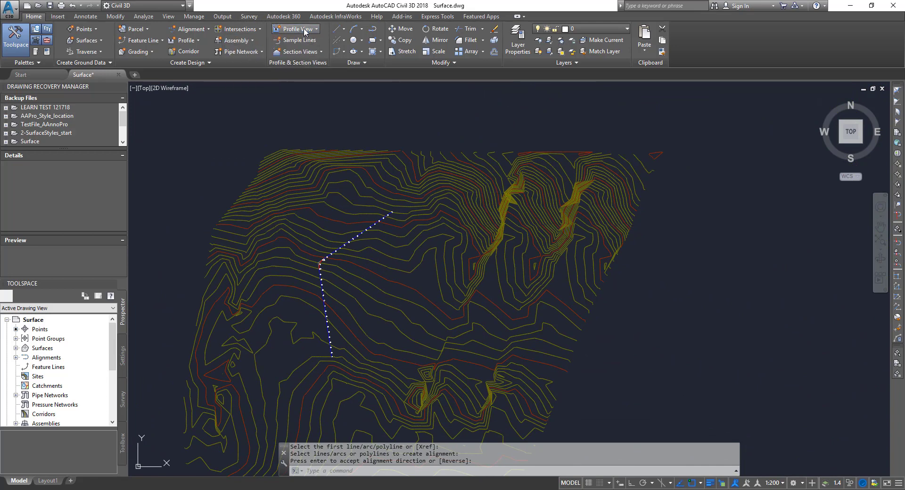
pyautogui.click(186, 41)
pyautogui.click(157, 55)
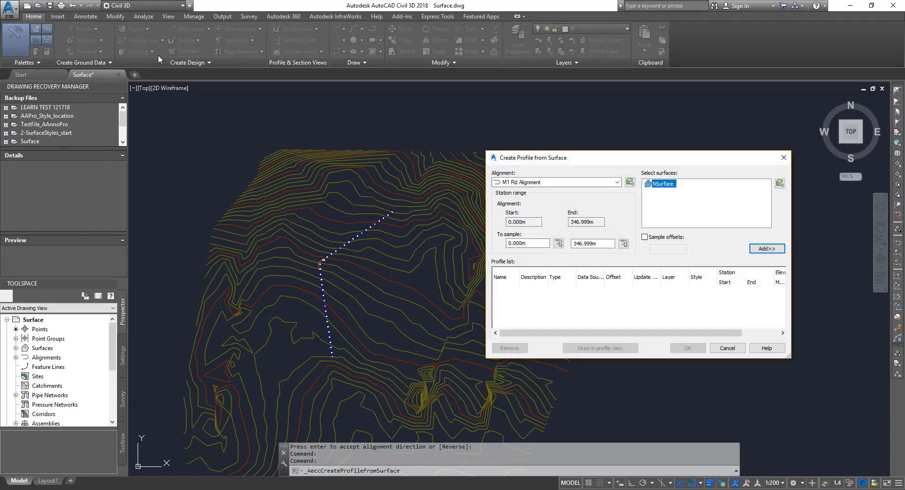
pyautogui.click(556, 183)
pyautogui.click(556, 184)
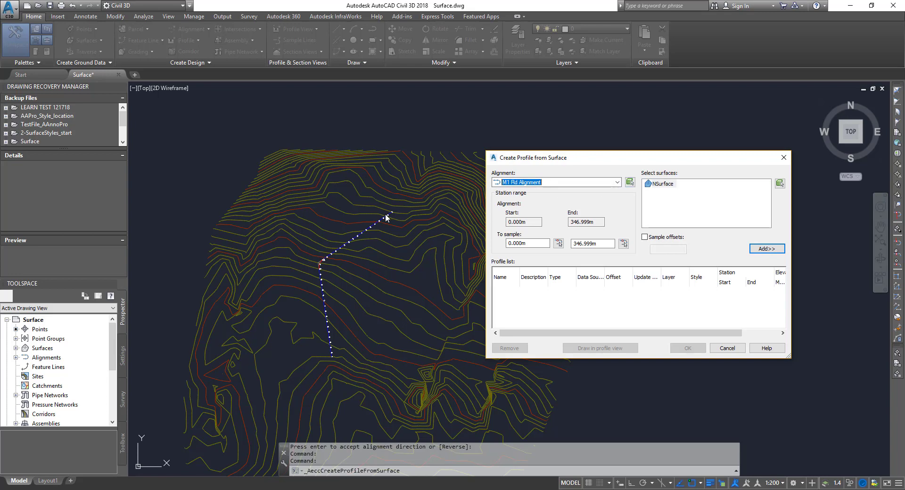
pyautogui.click(666, 185)
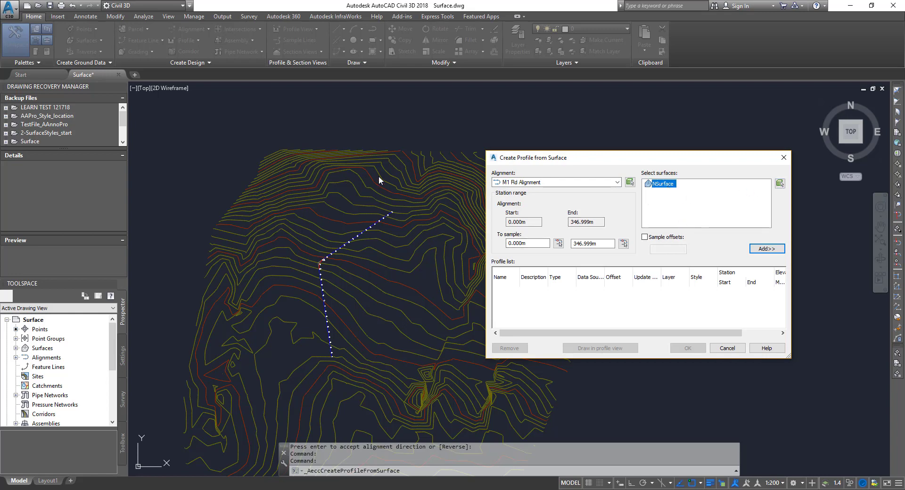
pyautogui.click(764, 248)
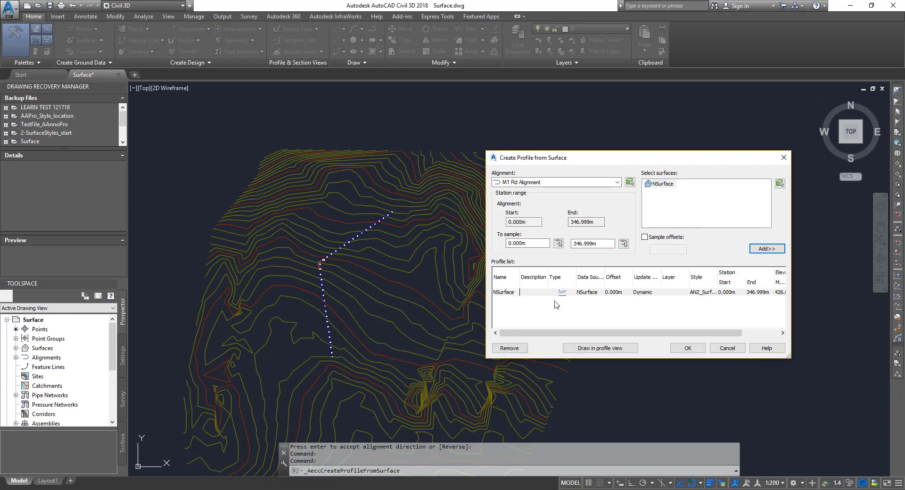
# Step: Keep the full station range as the sample range and choose to draw the surface profile in a profile view
pyautogui.click(530, 244)
pyautogui.press('Tab')
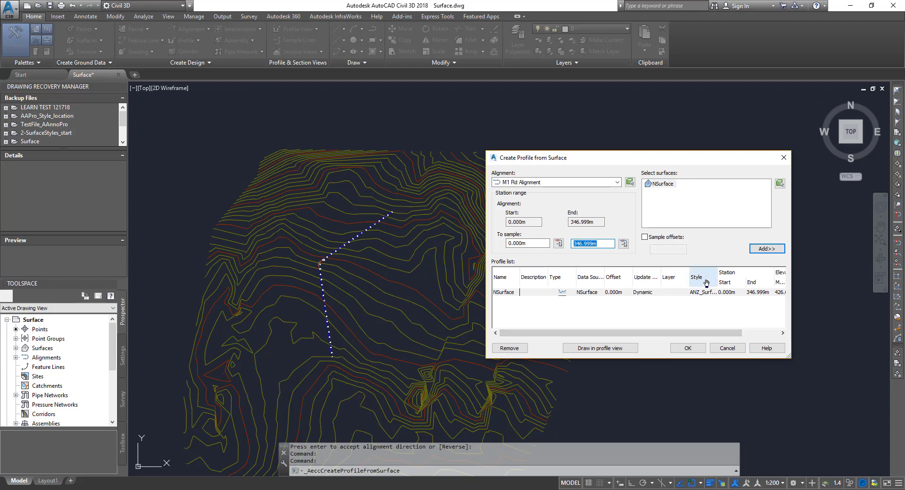
pyautogui.click(685, 353)
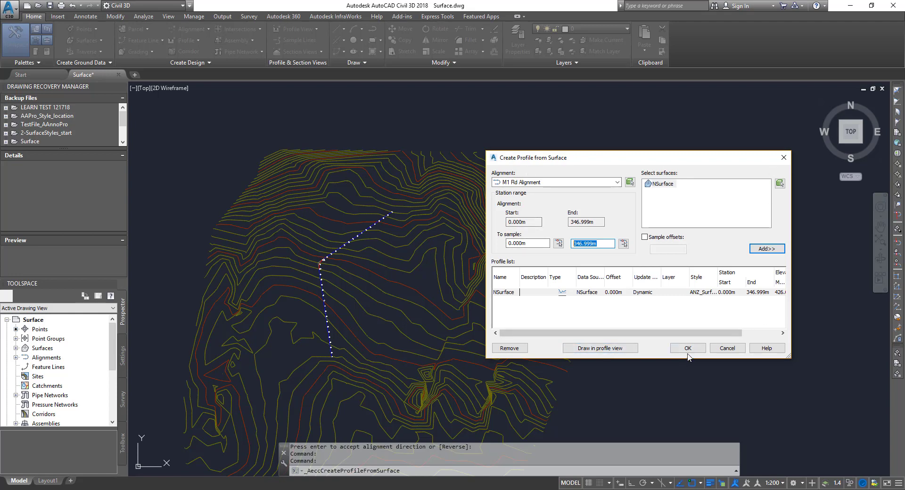
pyautogui.click(618, 350)
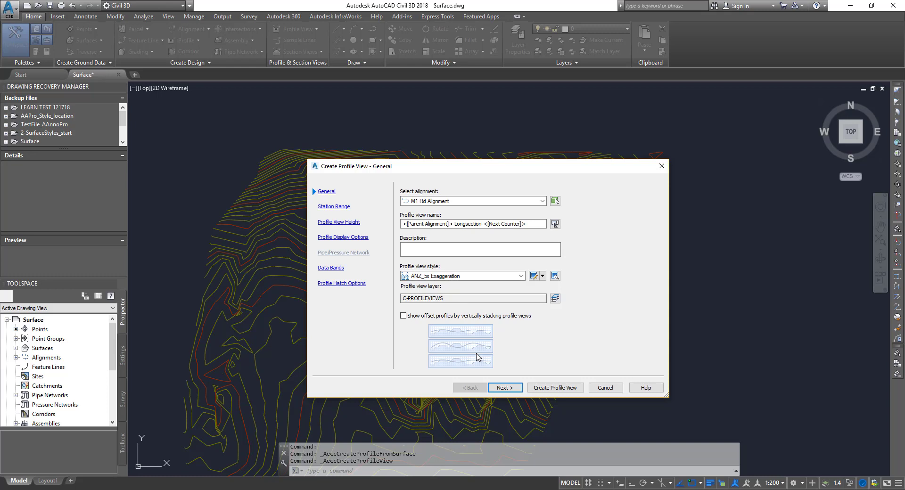
# Step: Accept the general profile view settings and keep the station range and profile view height on Automatic
pyautogui.click(513, 392)
pyautogui.click(513, 392)
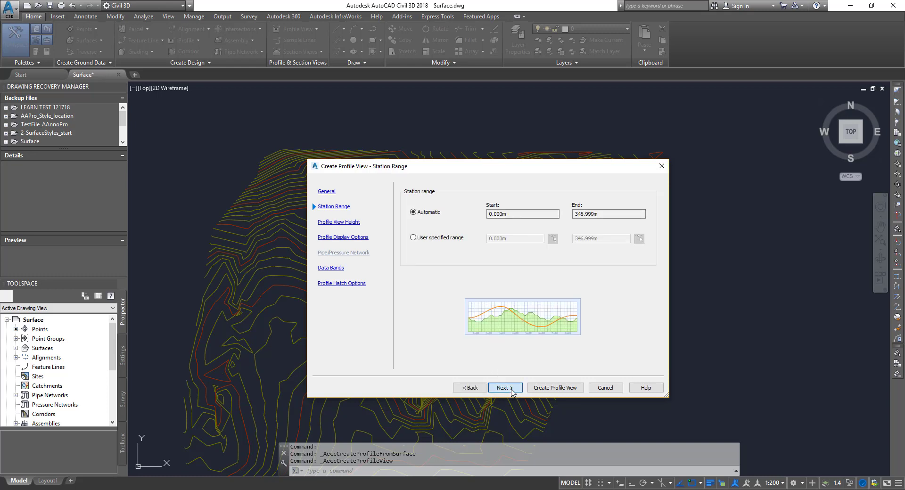
pyautogui.click(469, 388)
pyautogui.click(502, 388)
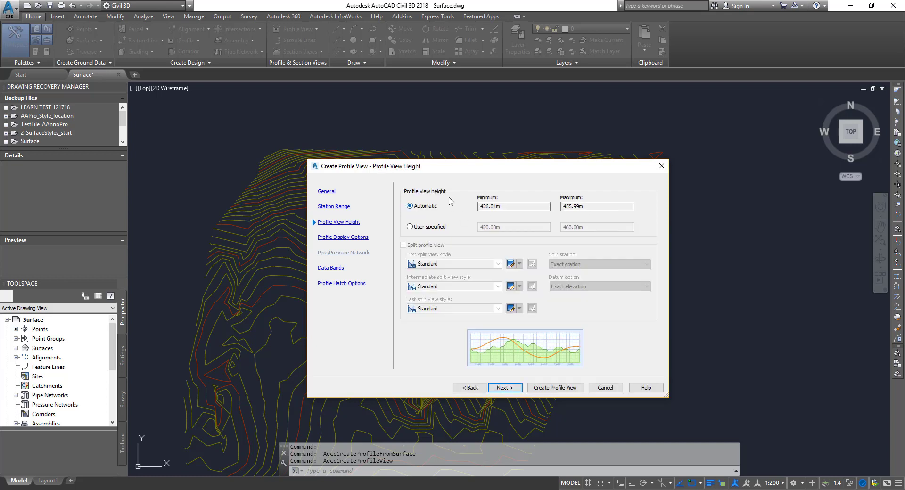
pyautogui.doubleClick(492, 206)
pyautogui.moveTo(520, 166); pyautogui.dragTo(765, 146)
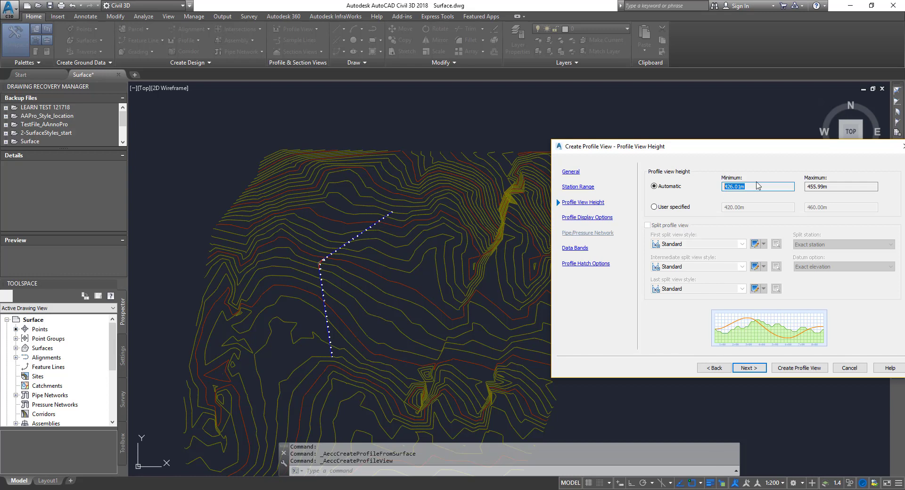
pyautogui.moveTo(744, 151); pyautogui.dragTo(618, 159)
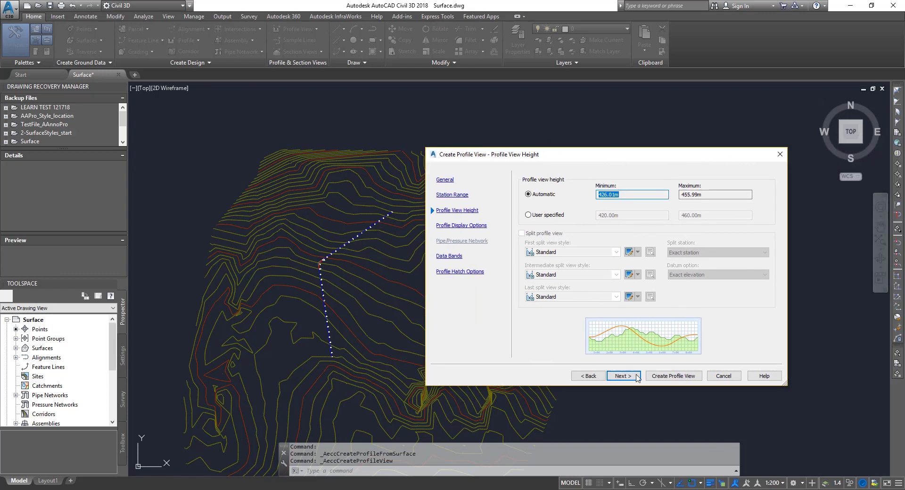
pyautogui.click(631, 376)
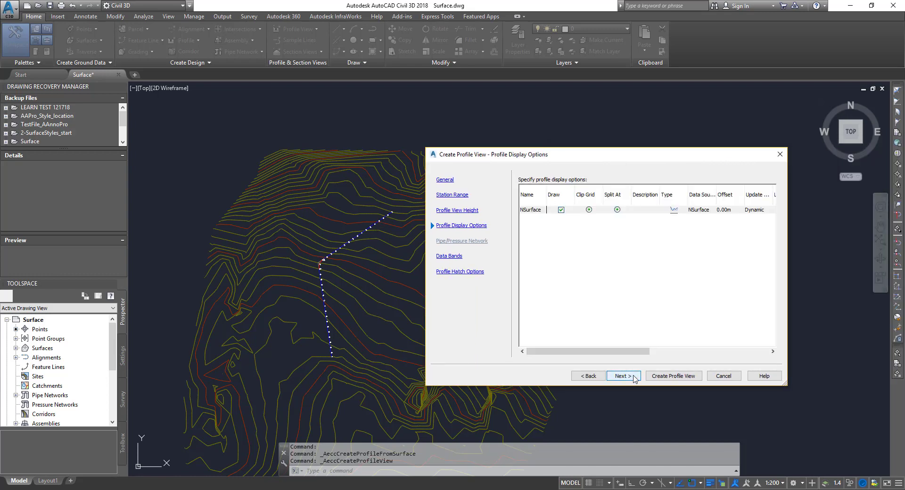
# Step: Accept the profile display options, keep the ANZ_Road band set, and proceed to the profile hatch options
pyautogui.click(634, 378)
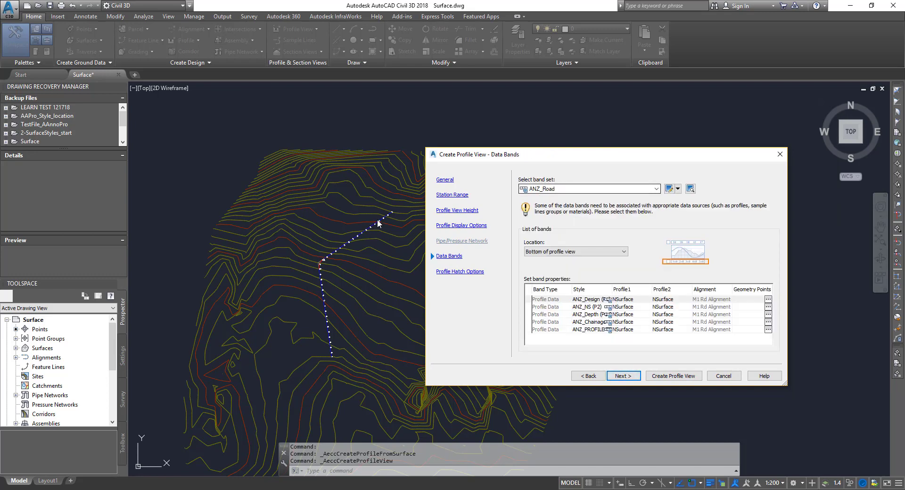
pyautogui.click(572, 189)
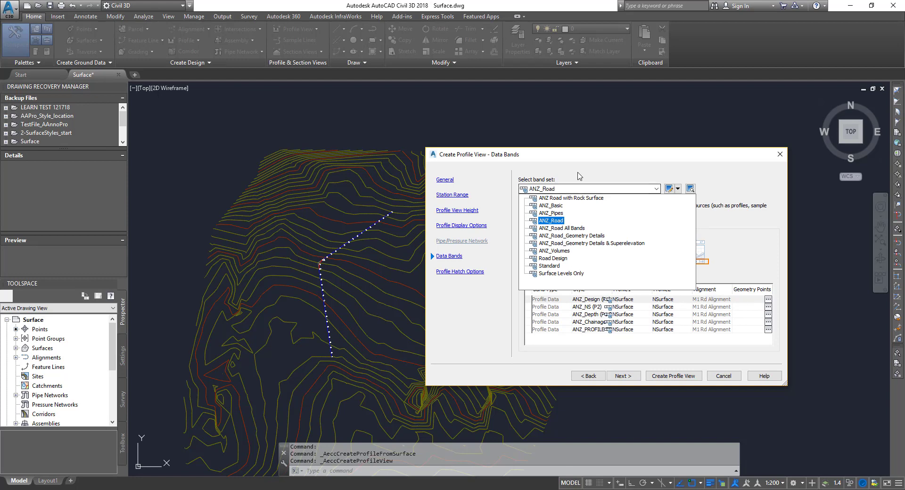
pyautogui.click(571, 189)
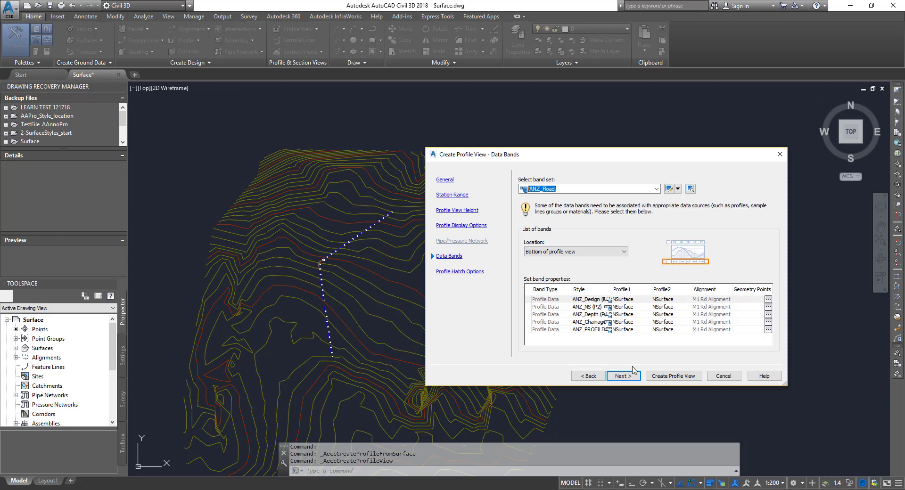
pyautogui.click(633, 380)
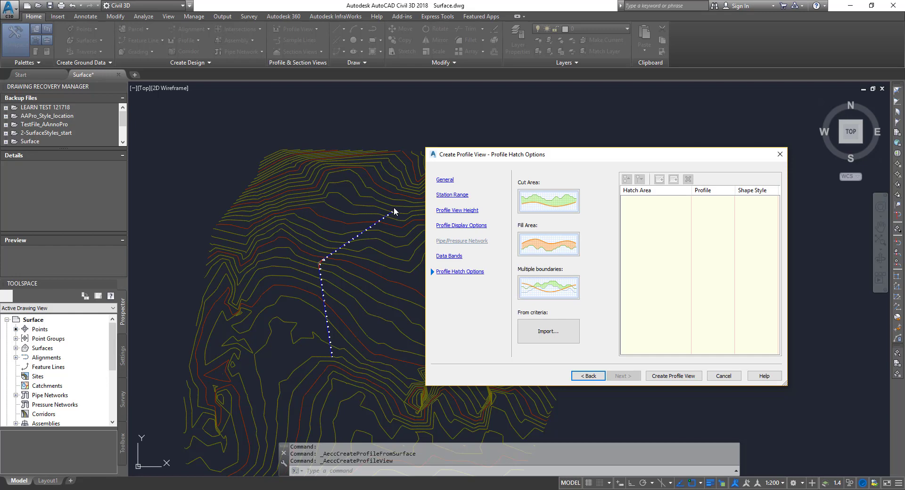
# Step: Create the profile view and place its origin in the empty space beyond the surface's upper-right corner
pyautogui.click(685, 376)
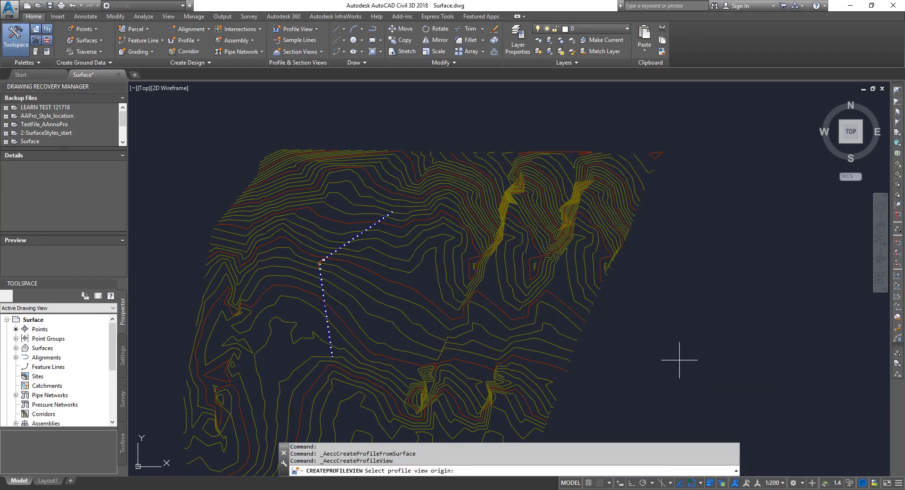
pyautogui.moveTo(667, 335); pyautogui.dragTo(485, 362, button='middle')
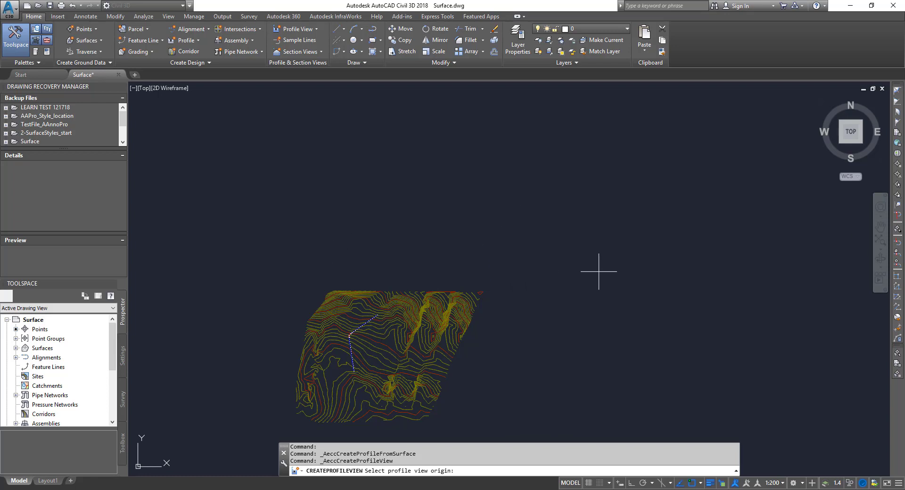
pyautogui.click(519, 275)
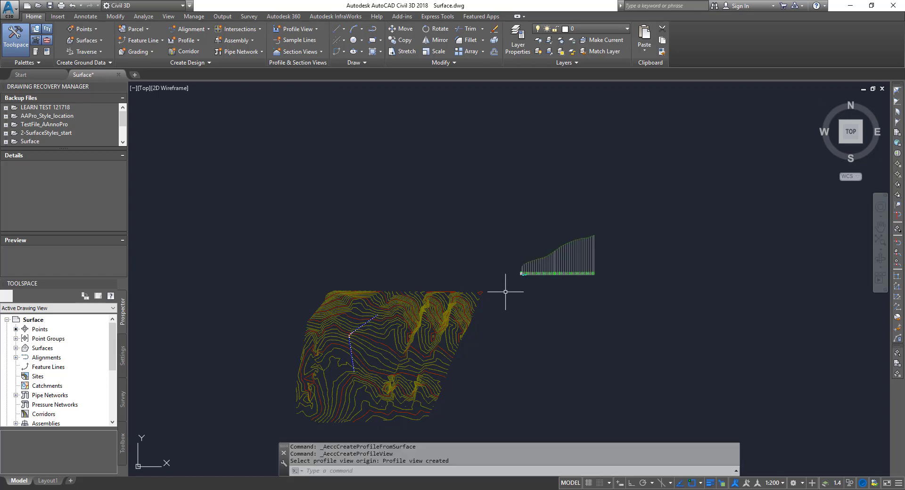
pyautogui.scroll(5, 525, 257)
pyautogui.scroll(6, 525, 259)
pyautogui.scroll(-2, 374, 284)
pyautogui.scroll(-4, 377, 290)
pyautogui.scroll(4, 420, 276)
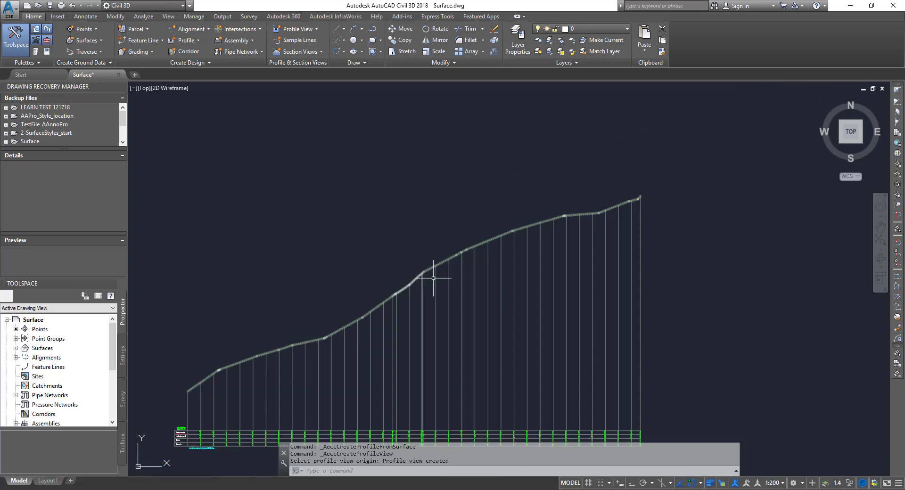
pyautogui.moveTo(462, 291)
pyautogui.moveTo(462, 273)
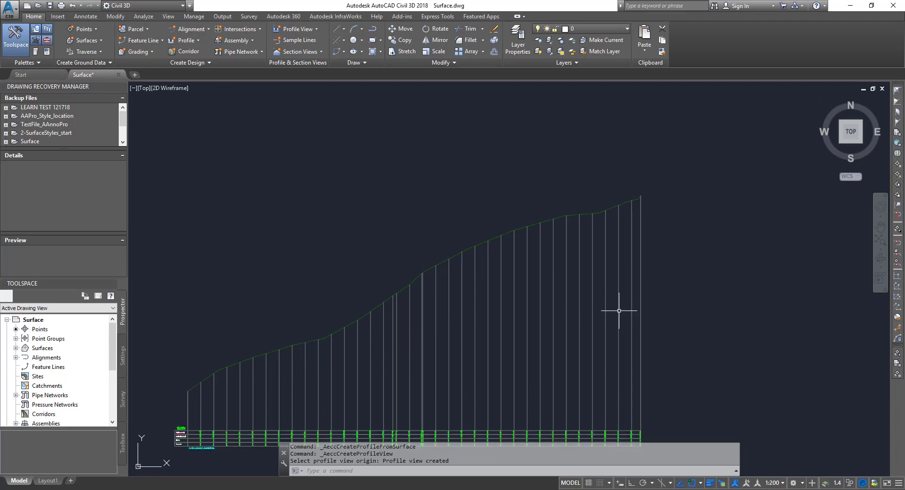
# Step: Start a layout profile on the M1 Rd Alignment profile view, keeping the default name, ANZ_Design Plotting (by layer) style and ANZ Default label set
pyautogui.click(475, 298)
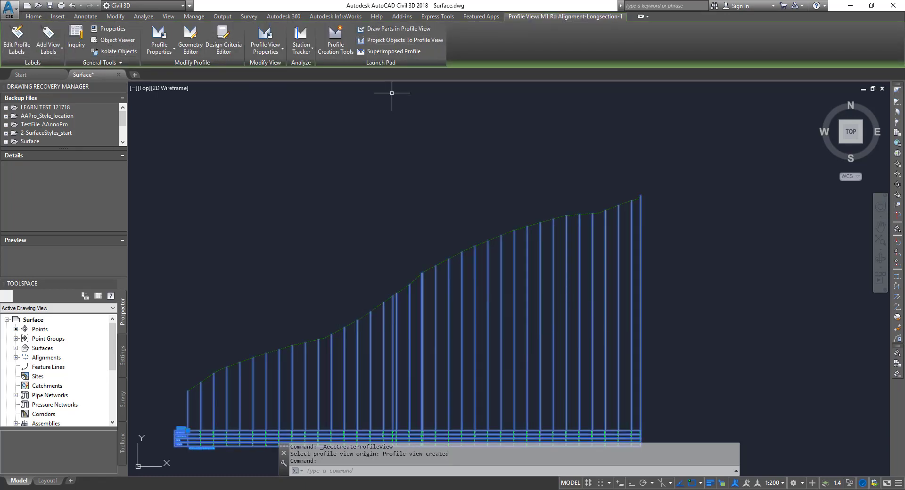
pyautogui.click(336, 47)
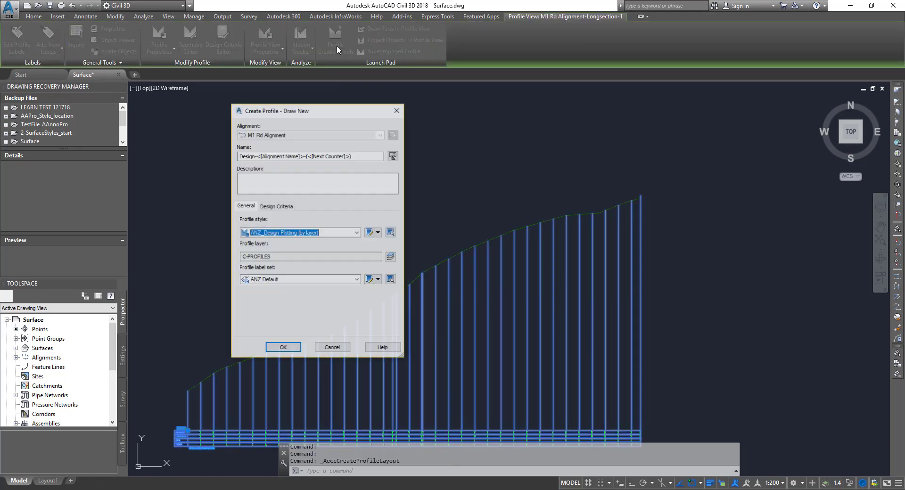
pyautogui.hotkey('shift', 'Home')
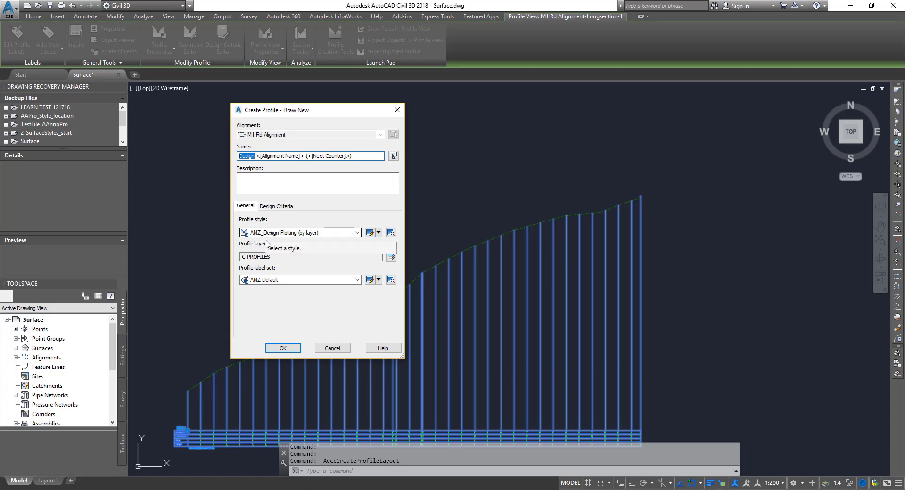
pyautogui.click(283, 348)
# Step: Use Draw Tangents With Curves to start the design profile at the beginning of the existing surface profile
pyautogui.click(370, 142)
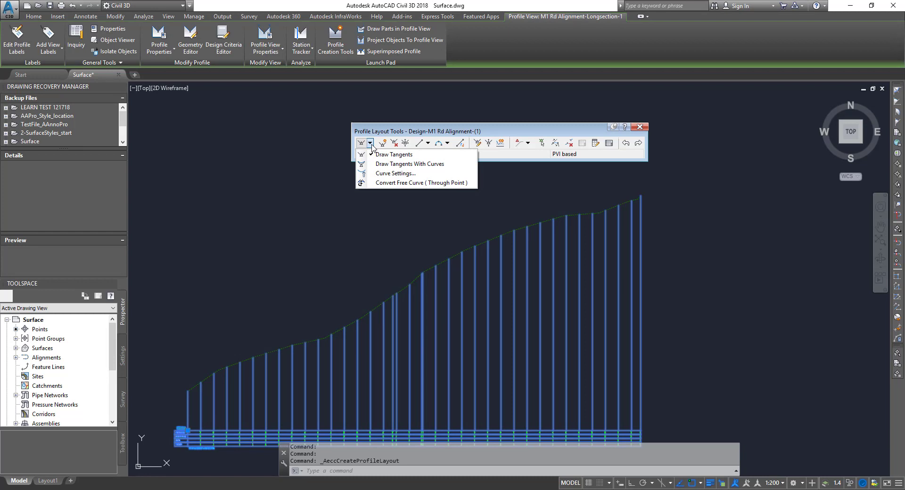
pyautogui.click(388, 165)
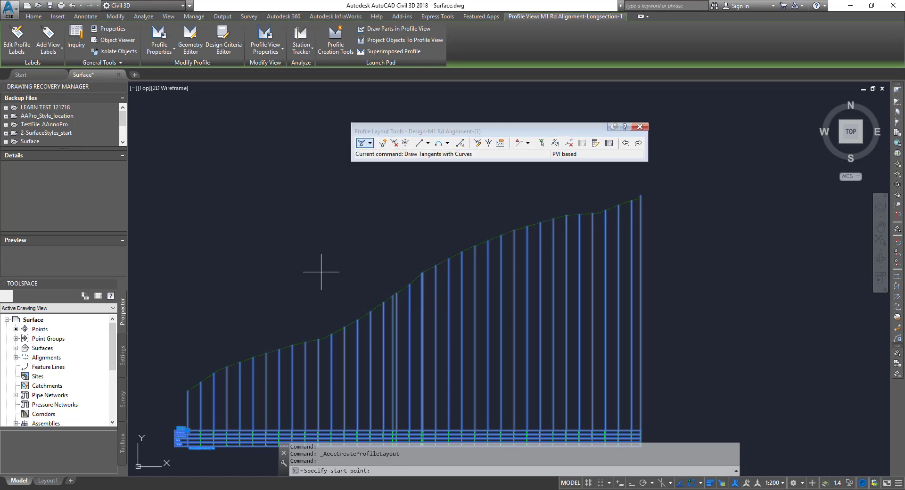
pyautogui.moveTo(185, 397); pyautogui.dragTo(404, 384, button='middle')
pyautogui.scroll(10, 411, 317)
pyautogui.scroll(4, 545, 218)
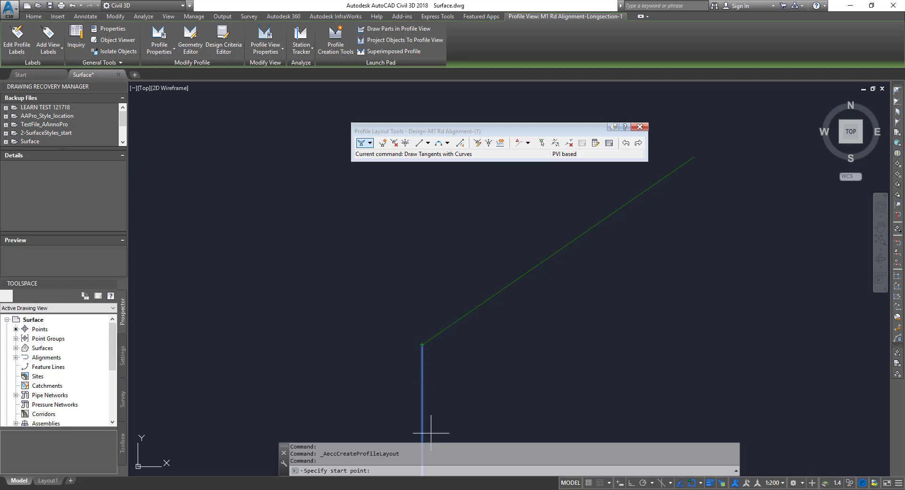
pyautogui.click(412, 353)
pyautogui.moveTo(412, 352); pyautogui.dragTo(445, 390, button='middle')
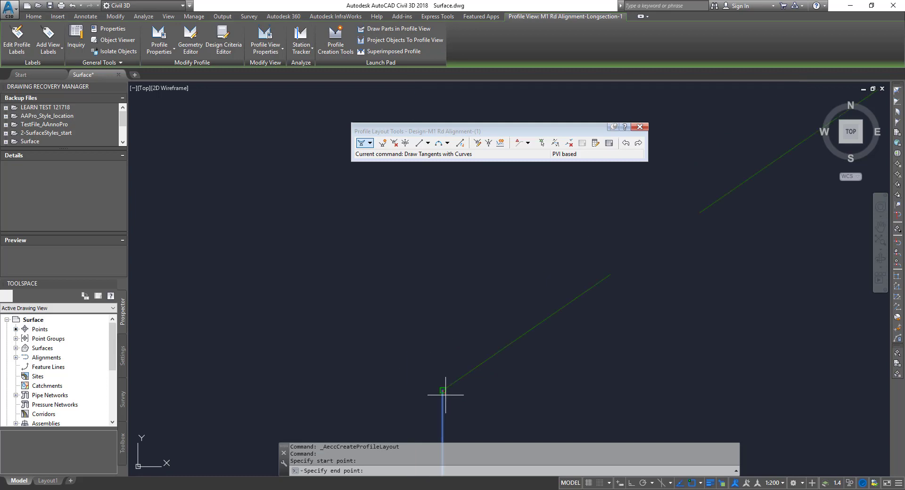
# Step: Place the intermediate points of the design profile along the existing ground line and finish it at the surface profile's end
pyautogui.click(693, 267)
pyautogui.scroll(9, 490, 359)
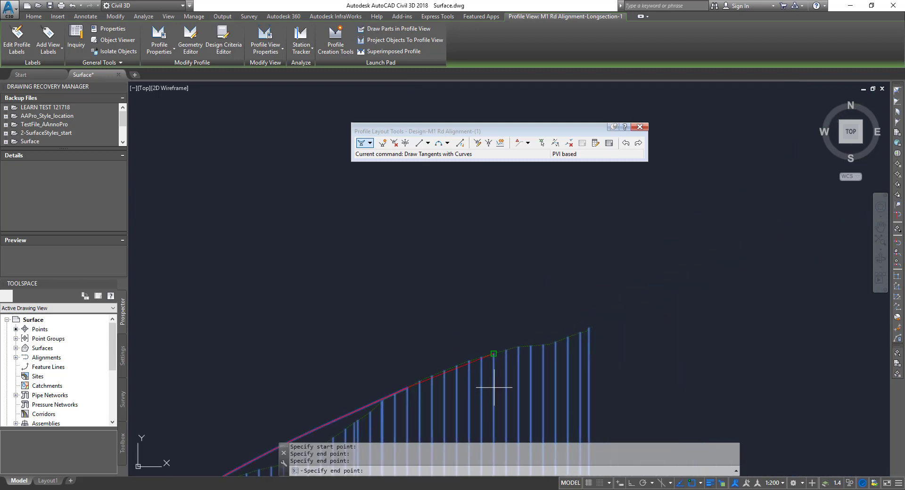
pyautogui.click(476, 256)
pyautogui.scroll(-7, 484, 358)
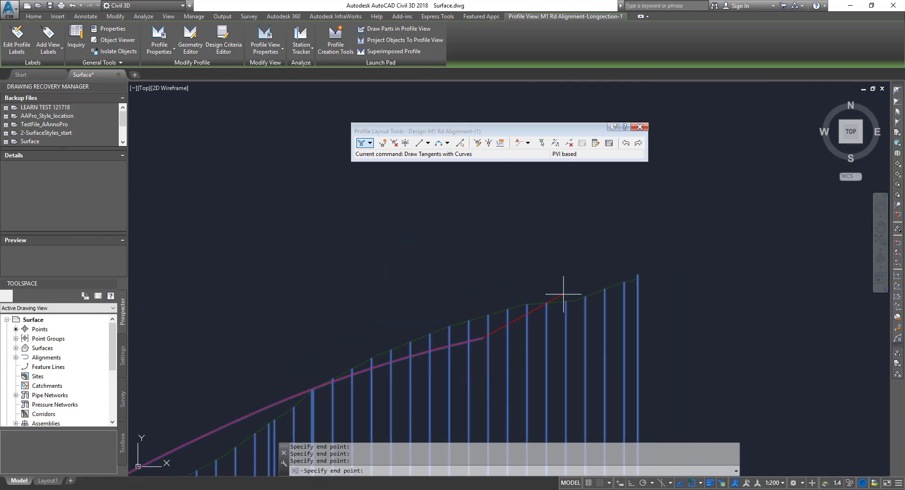
pyautogui.scroll(3, 566, 299)
pyautogui.scroll(3, 650, 313)
pyautogui.scroll(3, 576, 378)
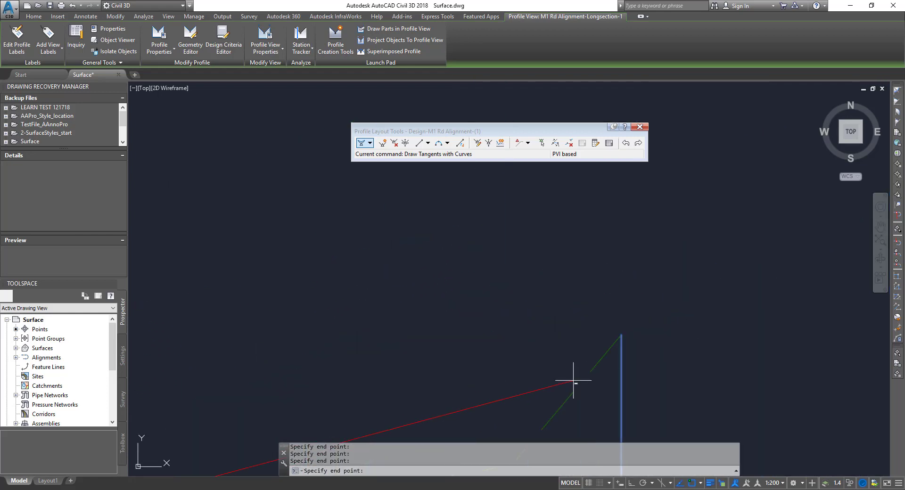
pyautogui.click(618, 333)
pyautogui.scroll(7, 596, 375)
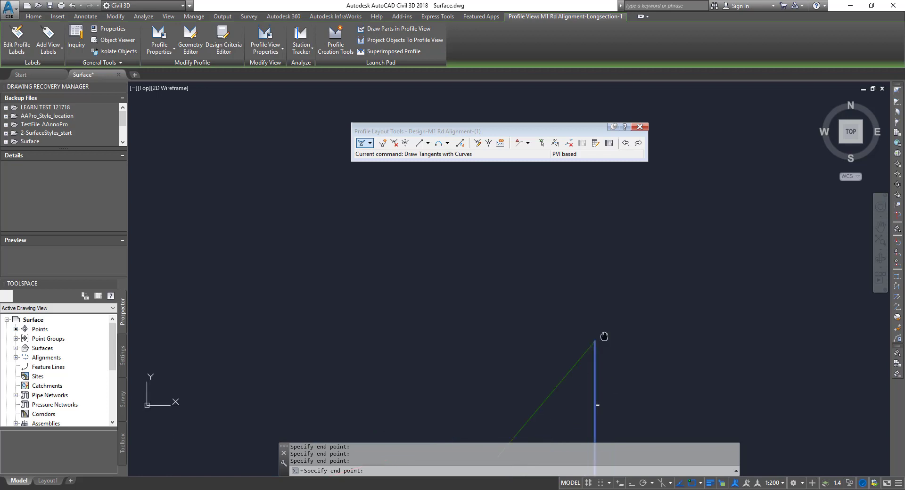
pyautogui.press('Return')
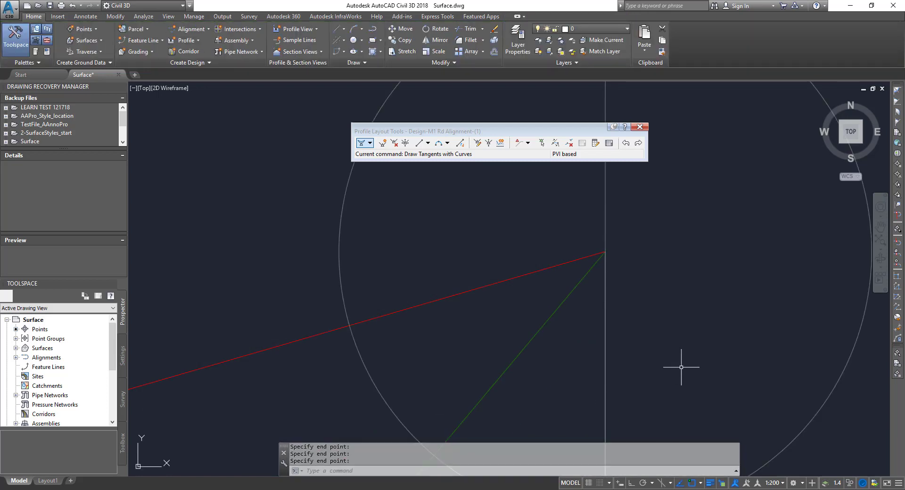
pyautogui.scroll(-5, 631, 380)
pyautogui.moveTo(632, 366); pyautogui.dragTo(720, 229, button='middle')
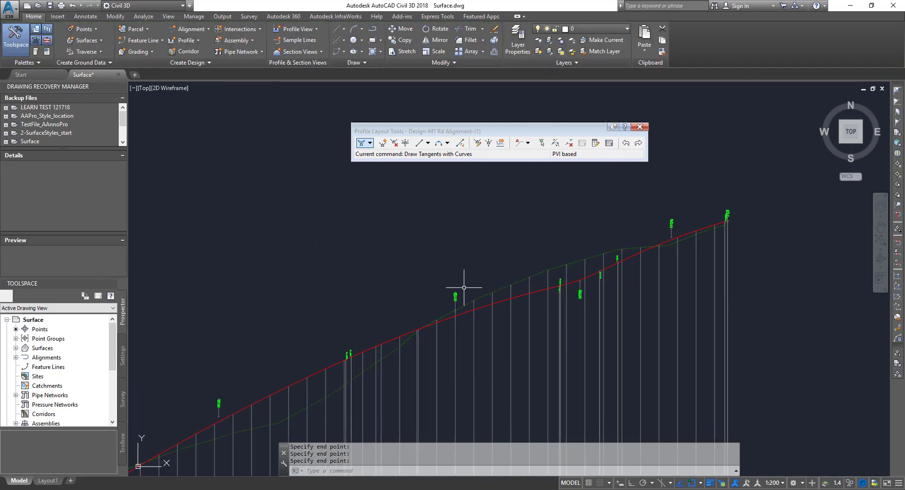
pyautogui.press('Escape')
pyautogui.press('Escape')
# Step: Open the long section's Profile View Properties and bring the Profile1 and Profile2 assignments of its bands into view
pyautogui.scroll(-6, 584, 231)
pyautogui.scroll(12, 524, 245)
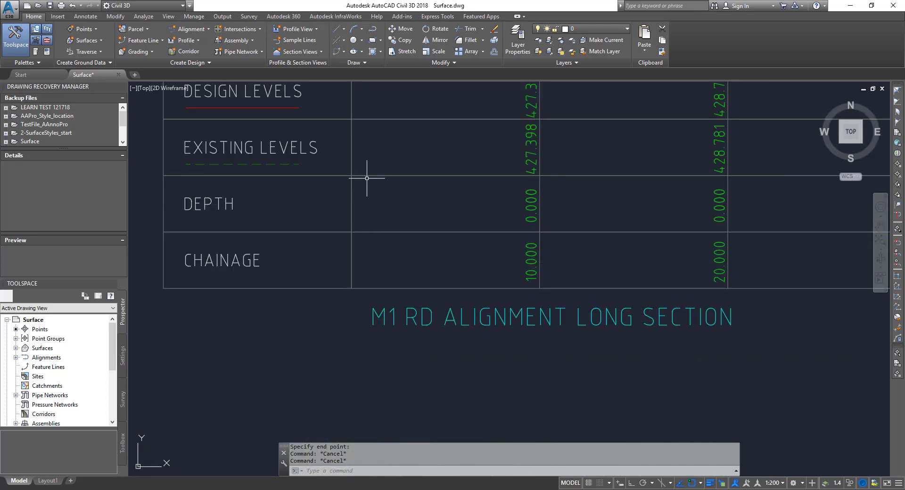
pyautogui.click(382, 232)
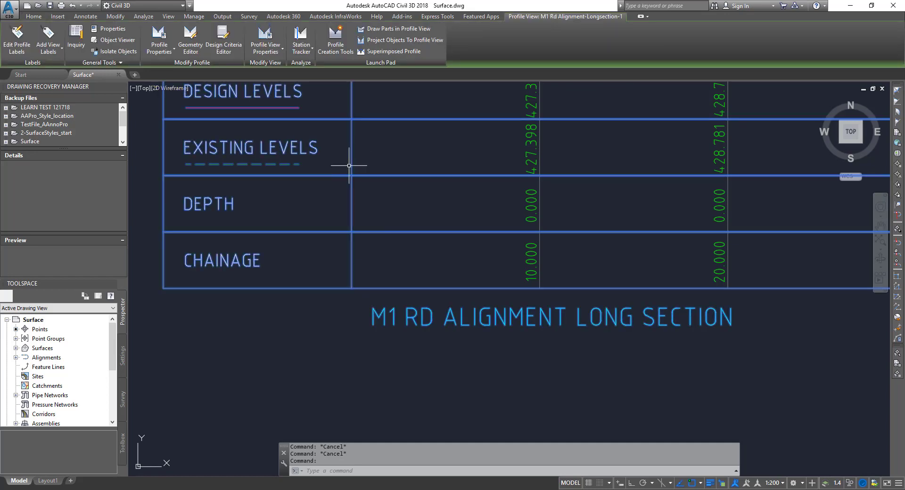
pyautogui.click(263, 35)
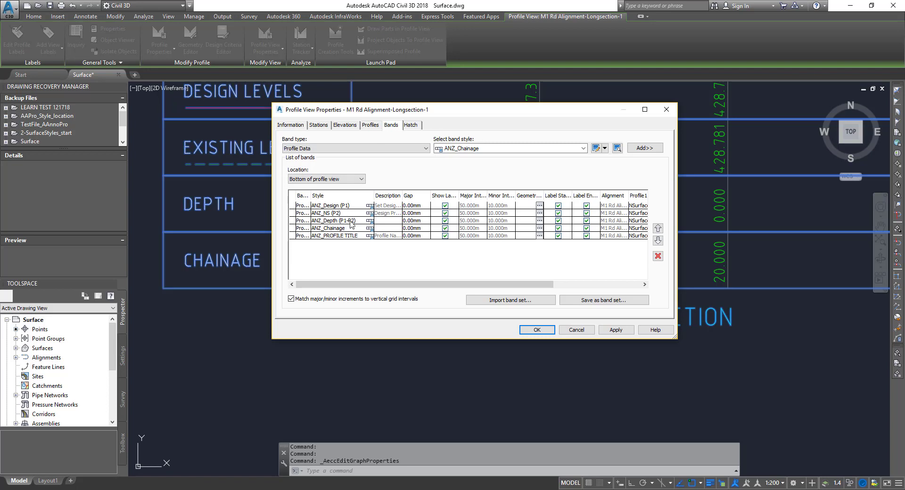
pyautogui.moveTo(430, 283); pyautogui.dragTo(562, 289)
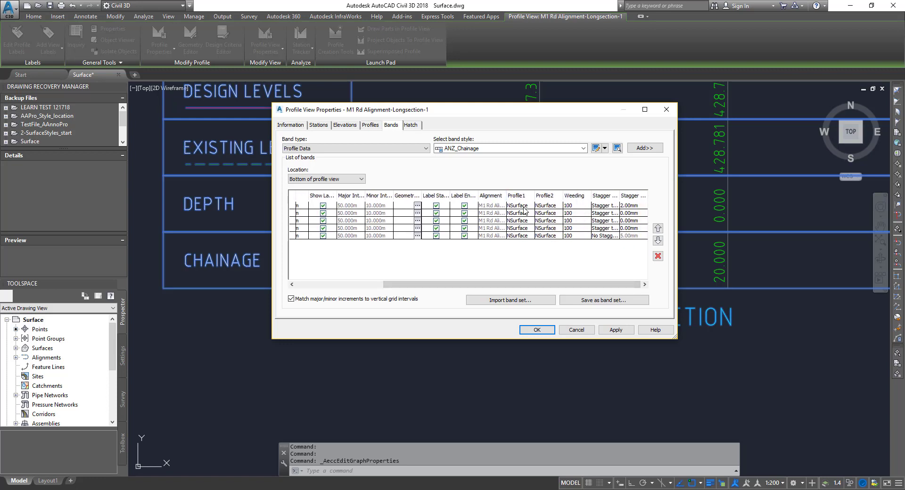
# Step: Assign Design-M1 Rd Alignment-(1) as Profile1 for all five profile data bands and apply the profile view properties
pyautogui.click(527, 206)
pyautogui.click(527, 206)
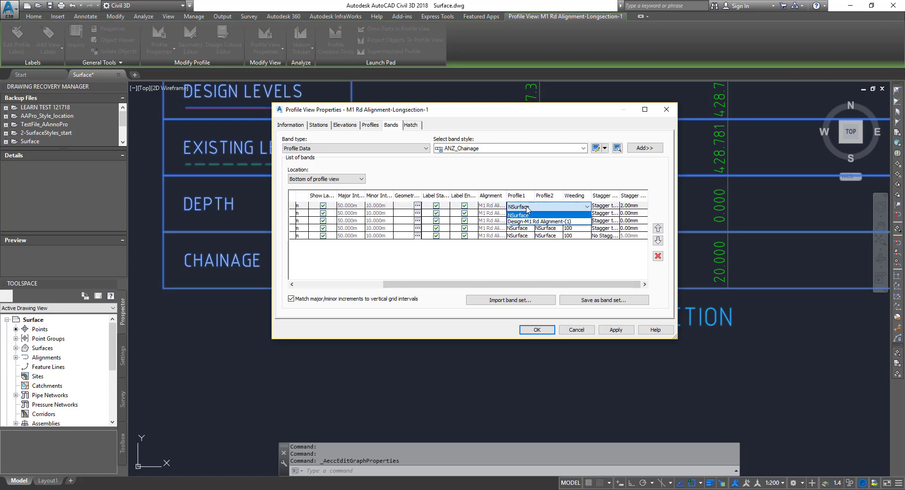
pyautogui.click(527, 215)
pyautogui.click(526, 215)
pyautogui.click(526, 215)
pyautogui.click(526, 229)
pyautogui.click(526, 222)
pyautogui.click(526, 221)
pyautogui.click(528, 236)
pyautogui.click(526, 229)
pyautogui.click(526, 229)
pyautogui.click(527, 244)
pyautogui.click(526, 236)
pyautogui.click(526, 236)
pyautogui.click(527, 251)
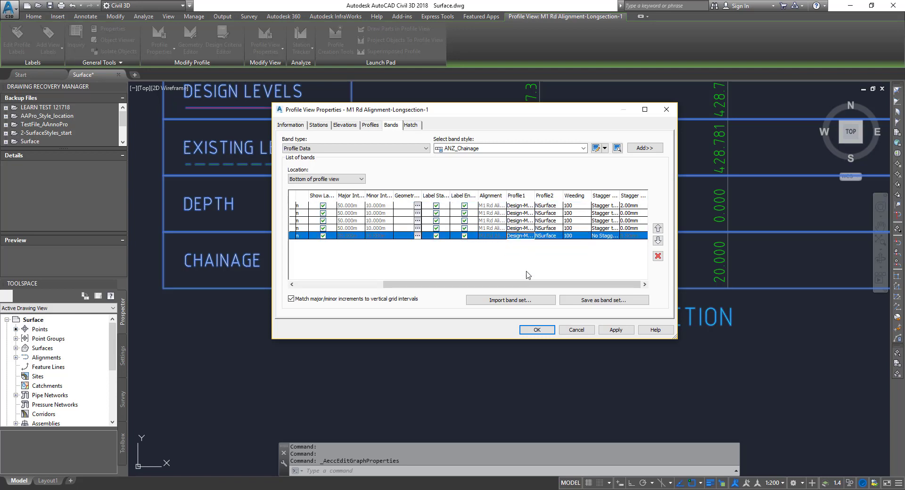
pyautogui.click(537, 330)
pyautogui.scroll(-5, 605, 326)
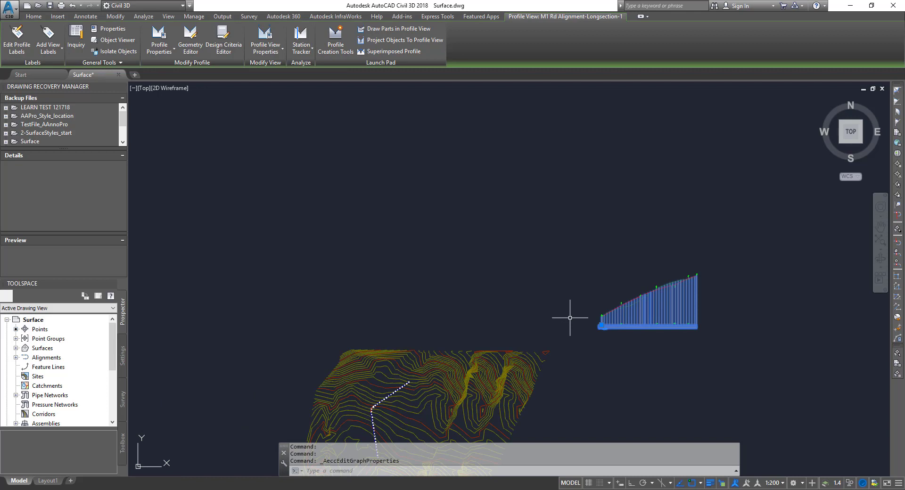
pyautogui.press('Escape')
# Step: Draw a wide rectangle in the empty space beyond the surface's lower-right edge
pyautogui.moveTo(572, 317); pyautogui.dragTo(474, 191, button='middle')
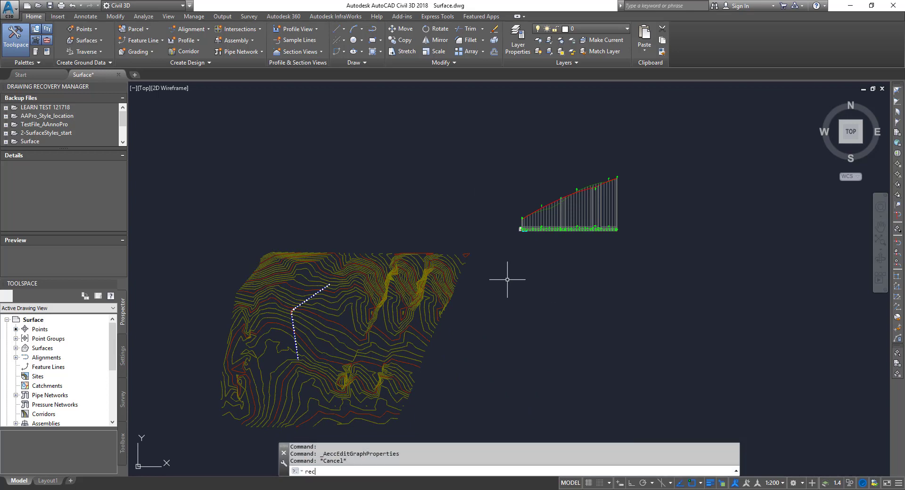
pyautogui.press('Return')
pyautogui.moveTo(521, 330); pyautogui.dragTo(550, 178, button='middle')
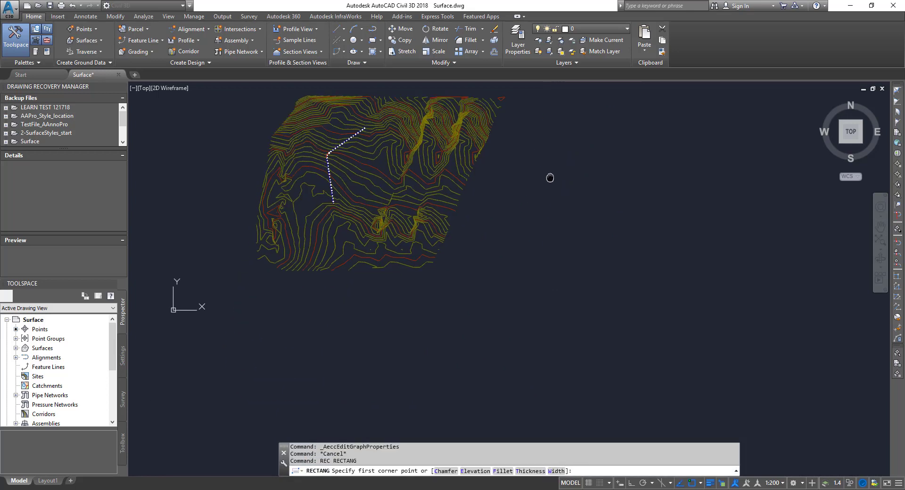
pyautogui.click(509, 241)
pyautogui.click(621, 279)
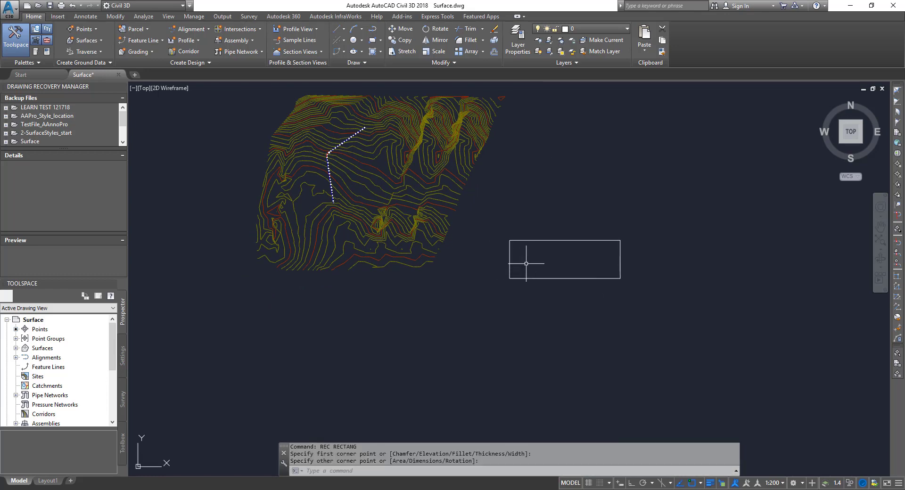
# Step: Draw a smaller rectangle inside the upper-left corner of the wide rectangle
pyautogui.scroll(8, 519, 255)
pyautogui.write('rec')
pyautogui.press('Return')
pyautogui.click(487, 195)
pyautogui.click(671, 292)
pyautogui.scroll(-8, 556, 297)
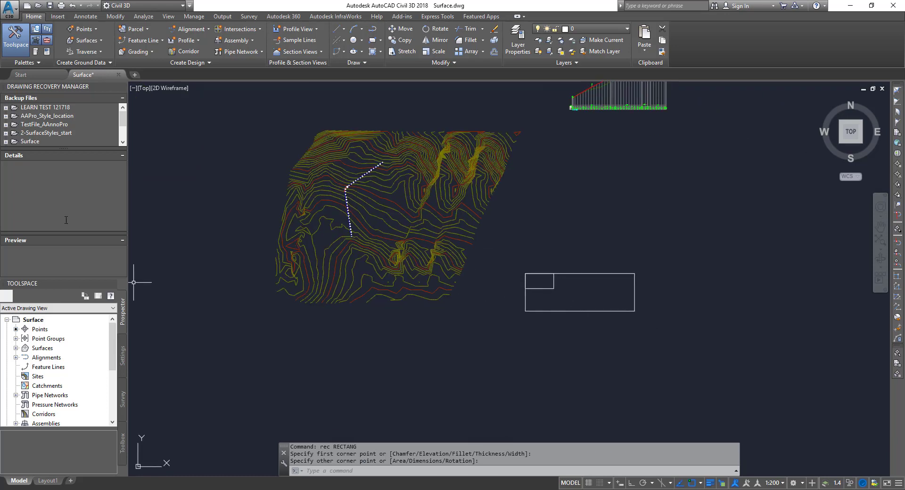
# Step: Close the Drawing Recovery Manager and define a new assembly of type Other, with M1 prefixed to the default name
pyautogui.click(122, 85)
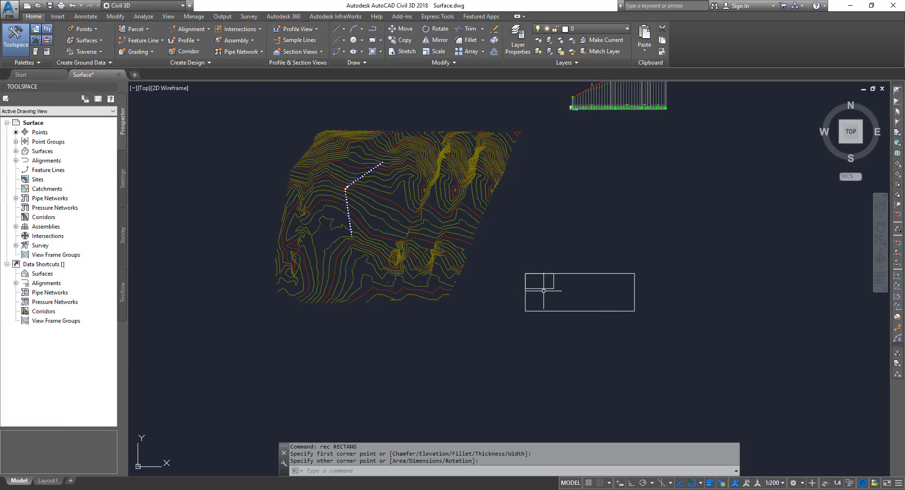
pyautogui.click(238, 42)
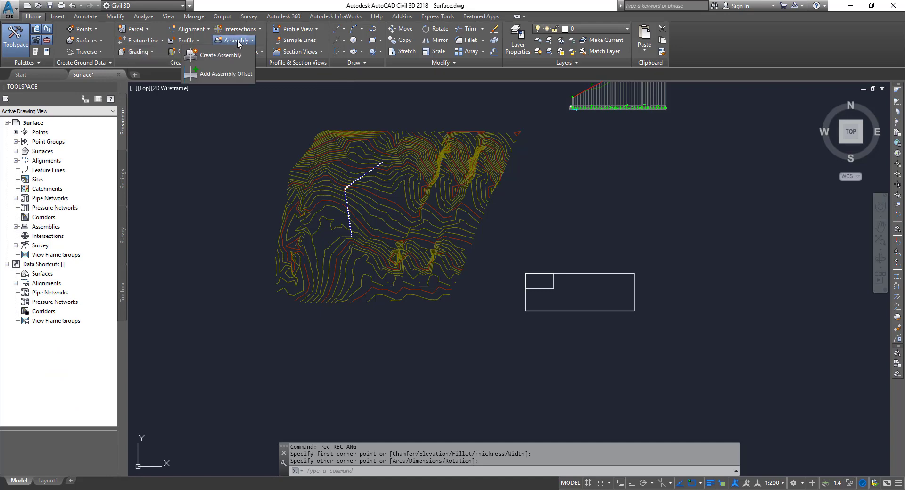
pyautogui.click(225, 55)
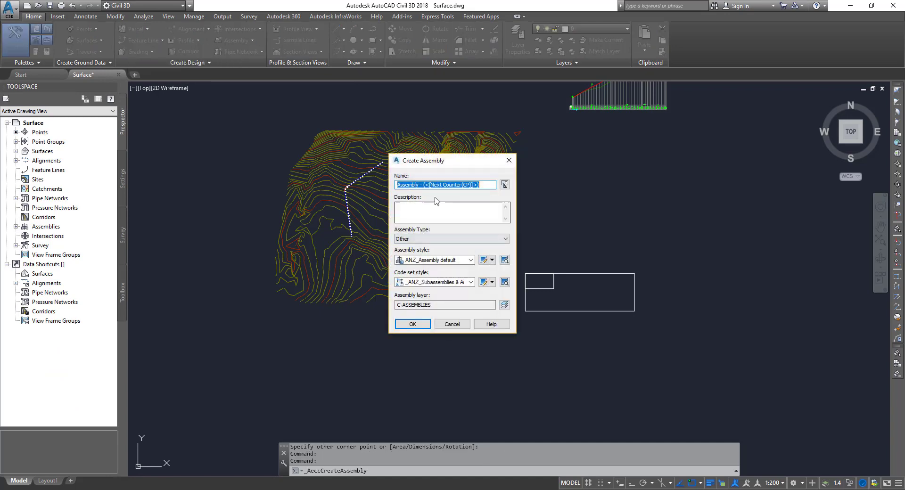
pyautogui.click(398, 185)
pyautogui.write('M1')
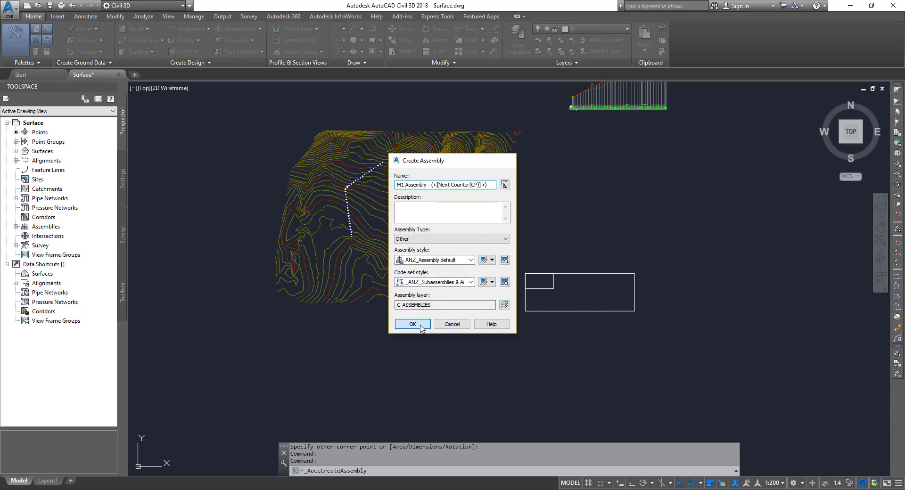
pyautogui.click(412, 324)
# Step: Place the M1 assembly's baseline near the centre of the small rectangle
pyautogui.scroll(6, 542, 282)
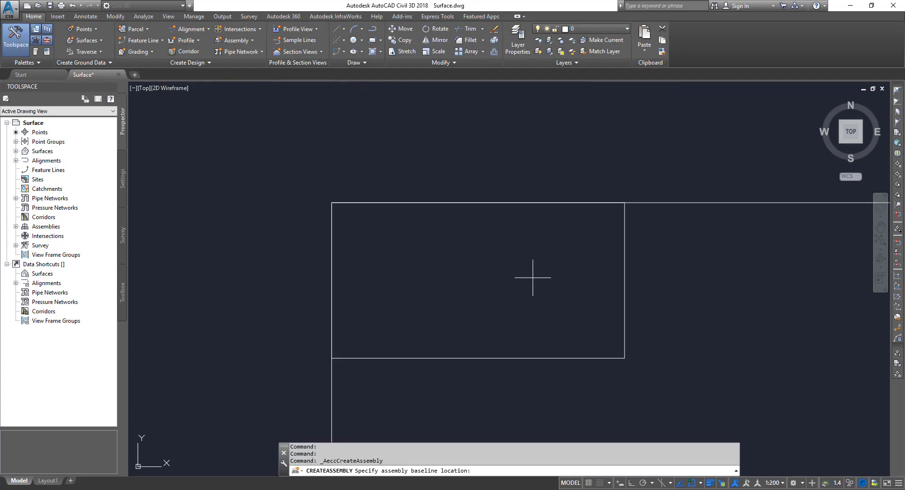
pyautogui.click(467, 277)
pyautogui.scroll(-4, 591, 337)
pyautogui.moveTo(600, 347); pyautogui.dragTo(486, 310, button='middle')
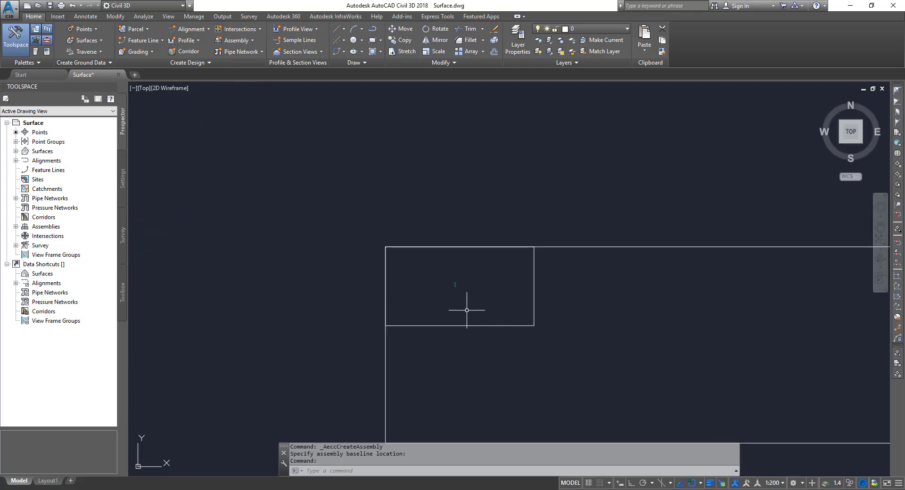
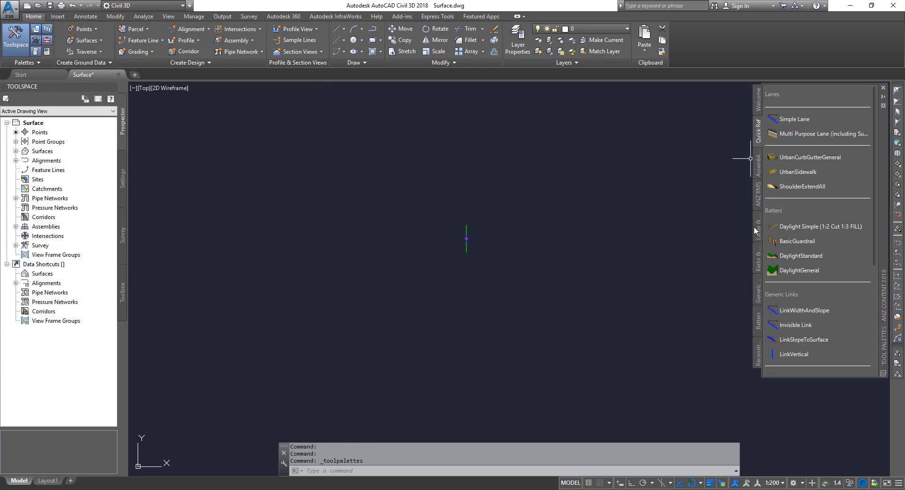
pyautogui.rightClick(885, 304)
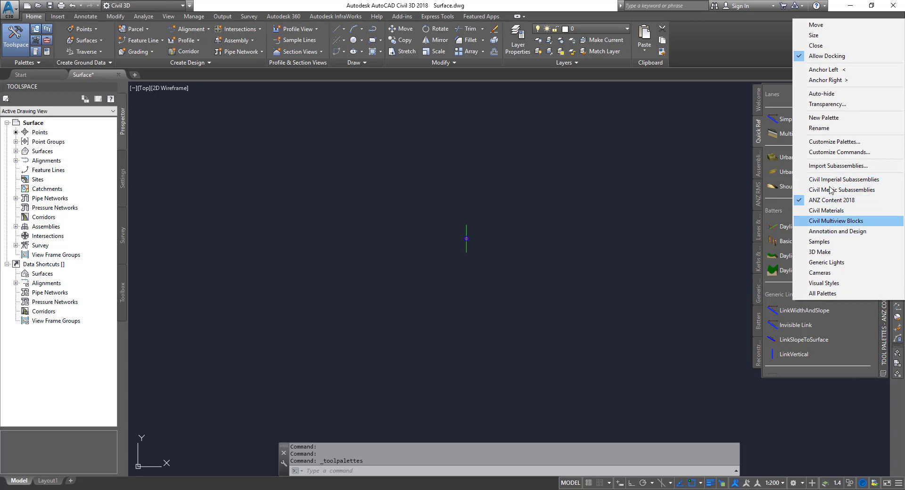
pyautogui.click(640, 203)
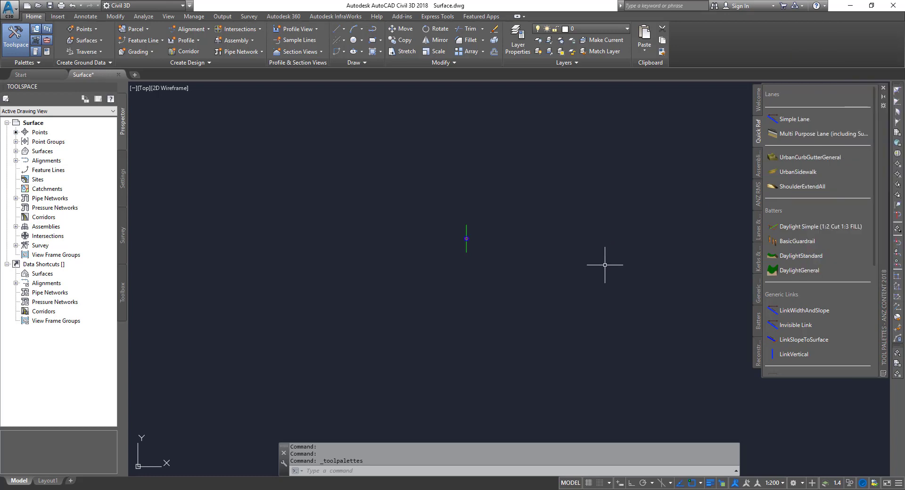
# Step: Attach a right-side Multi Purpose Lane with a width of 2.8 m and no superelevation to the M1 assembly baseline
pyautogui.click(815, 132)
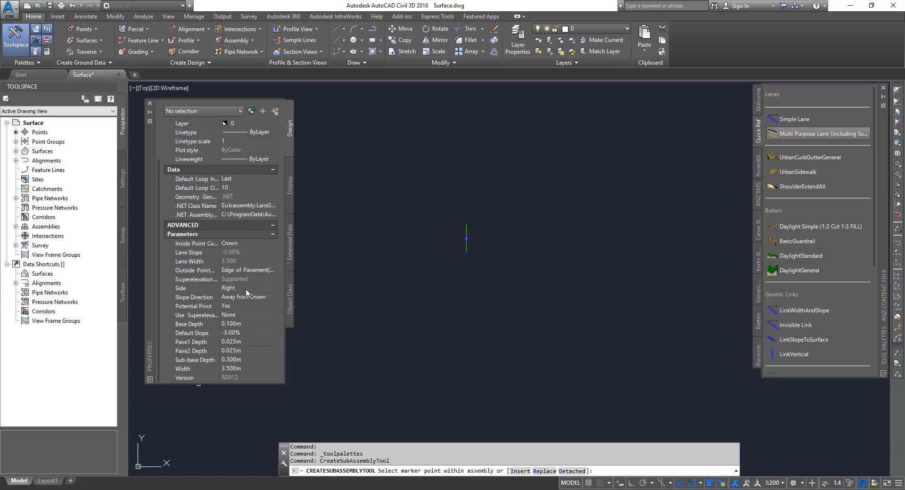
pyautogui.click(247, 315)
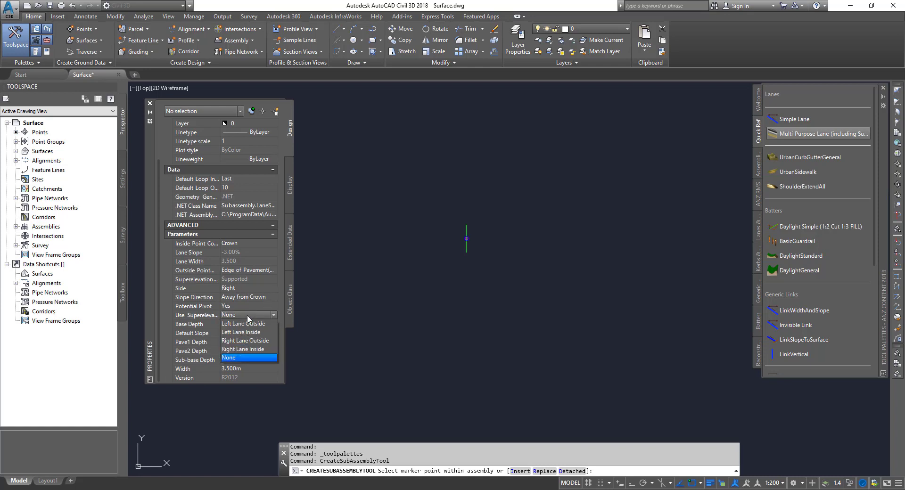
pyautogui.click(254, 309)
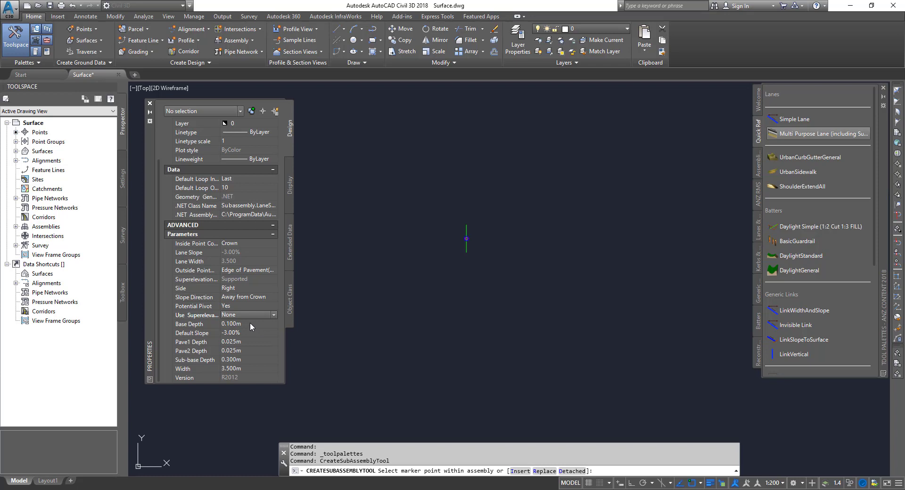
pyautogui.click(247, 369)
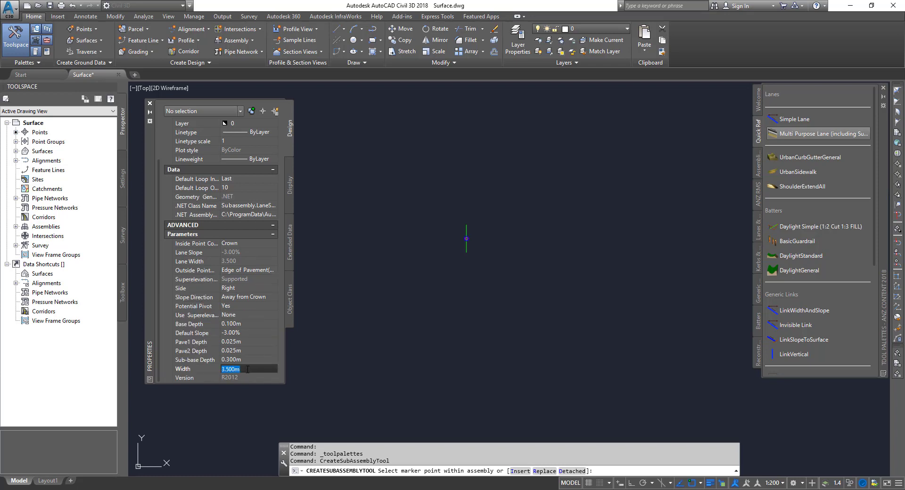
pyautogui.write('2.8')
pyautogui.press('Return')
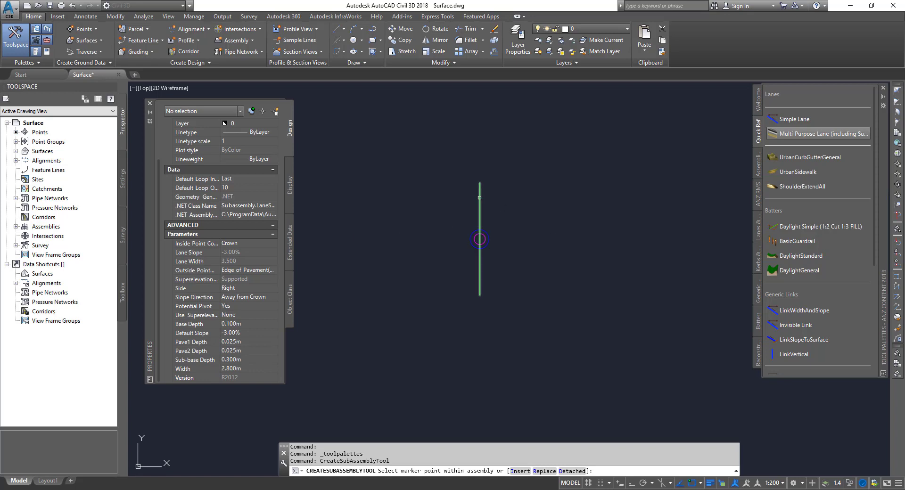
pyautogui.click(479, 239)
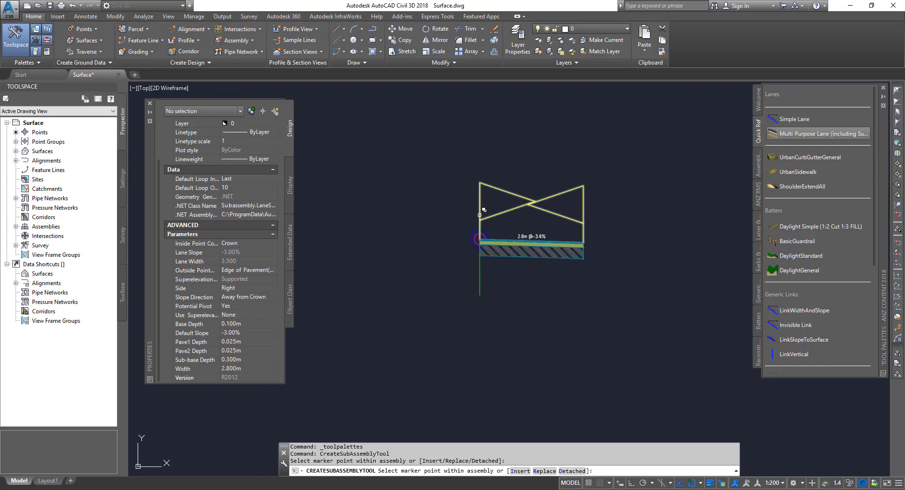
# Step: Attach a matching 2.8 m Multi Purpose Lane on the left side of the baseline and close the properties
pyautogui.scroll(3, 232, 282)
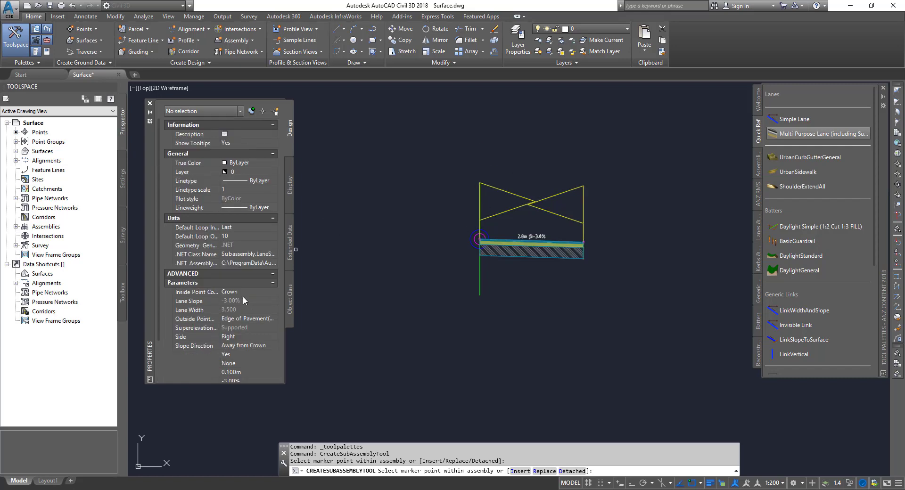
pyautogui.click(244, 336)
pyautogui.click(243, 336)
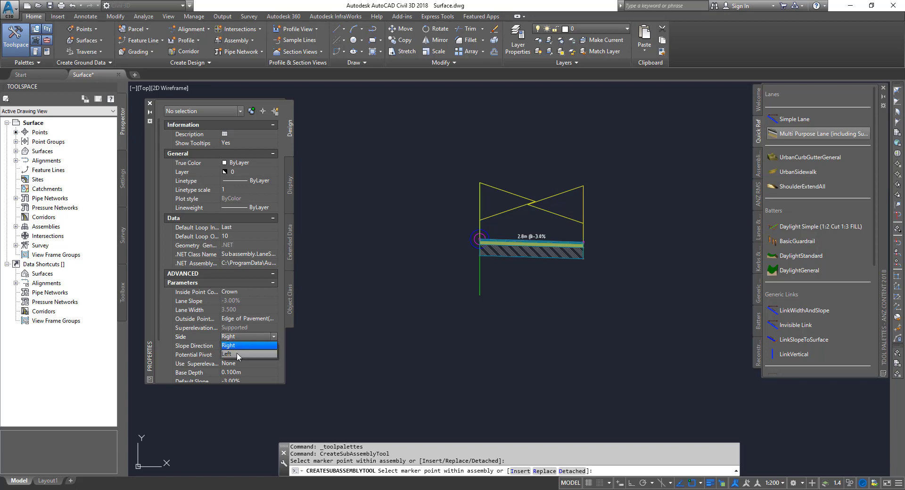
pyautogui.click(237, 353)
pyautogui.click(479, 279)
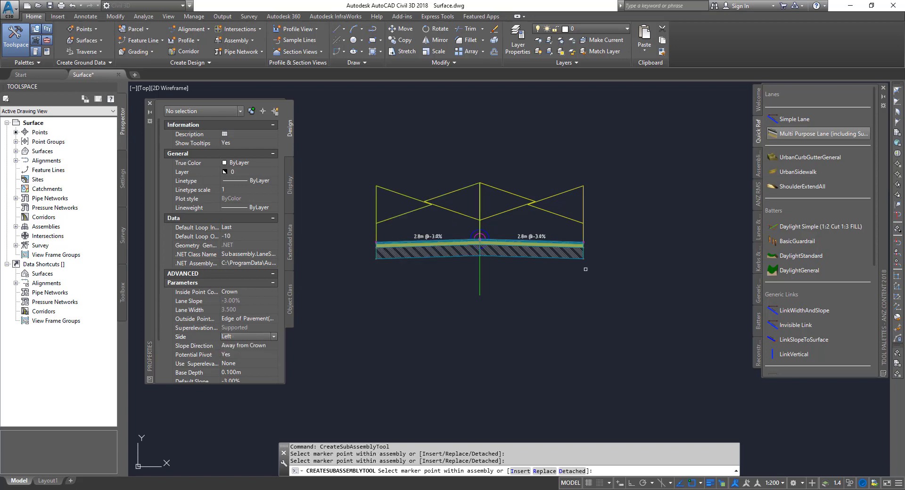
pyautogui.click(150, 103)
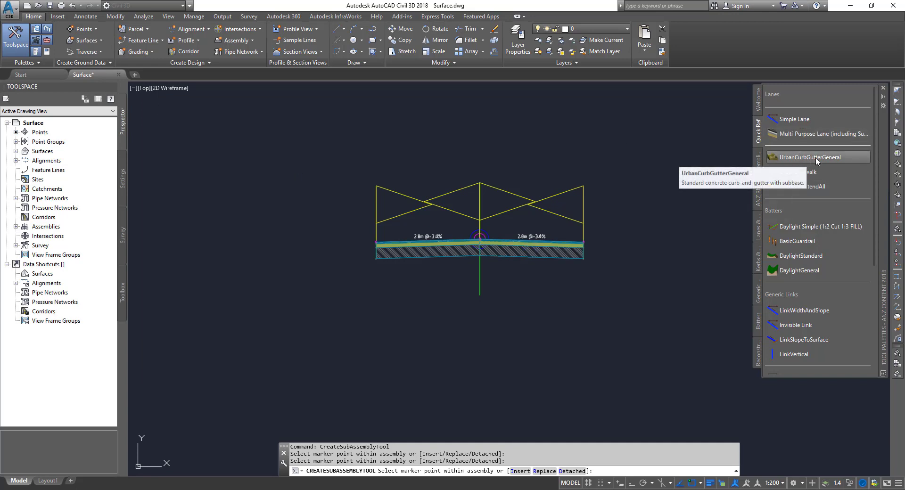
# Step: Attach a left-side UrbanCurbGutterGeneral subassembly to the top outer edge of the left lane
pyautogui.click(809, 159)
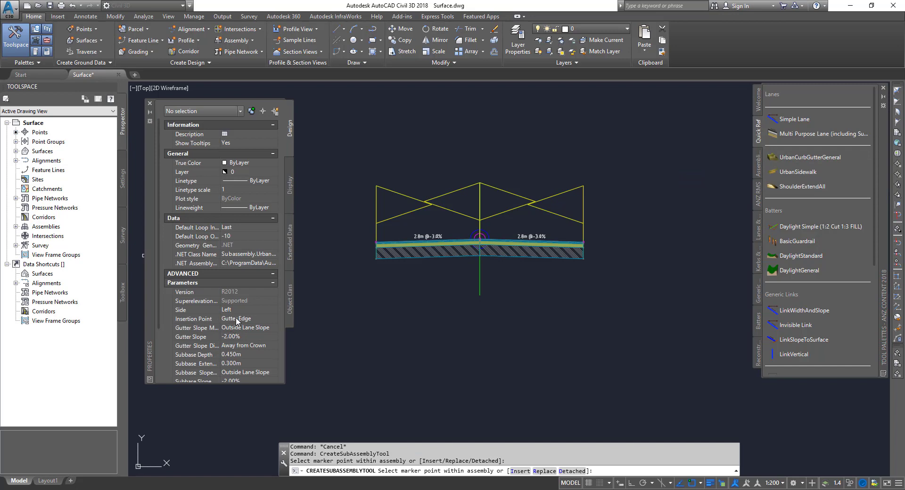
pyautogui.scroll(6, 350, 252)
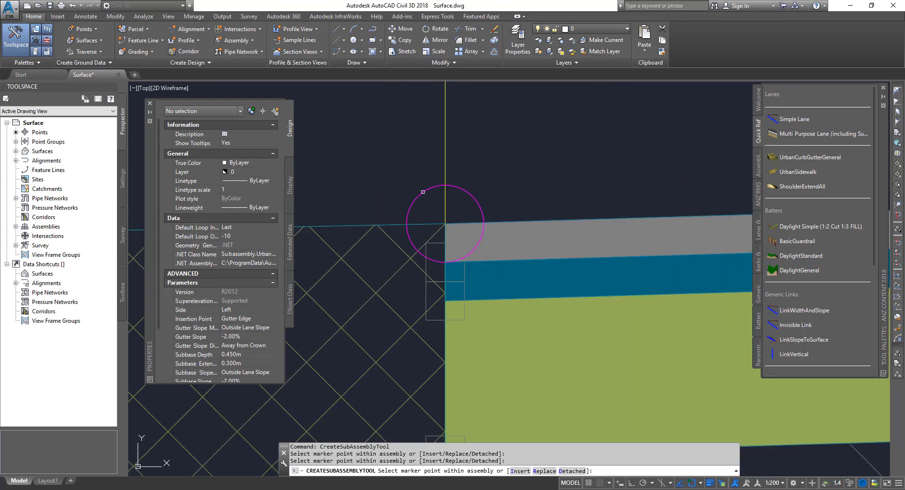
pyautogui.scroll(-4, 401, 306)
pyautogui.scroll(4, 366, 336)
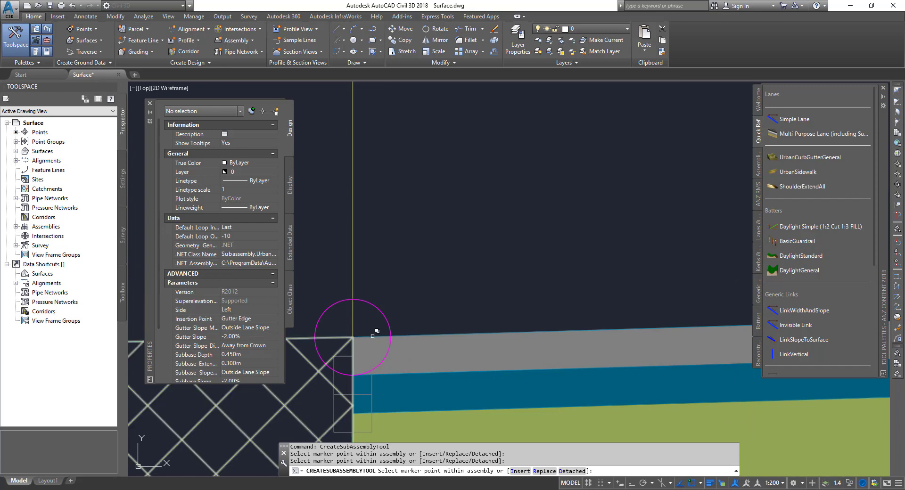
# Step: Set the curb and gutter's side to Right and attach it to the top outer edge of the right lane
pyautogui.scroll(-5, 366, 337)
pyautogui.scroll(5, 358, 349)
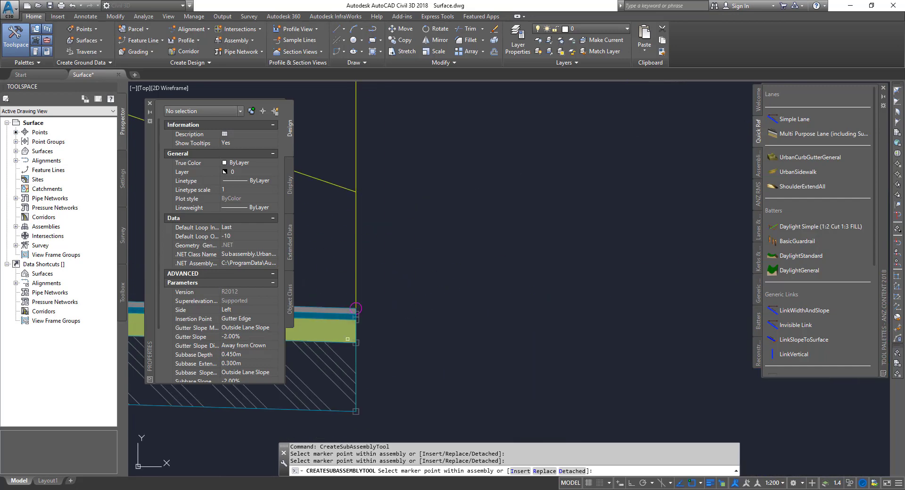
pyautogui.click(252, 311)
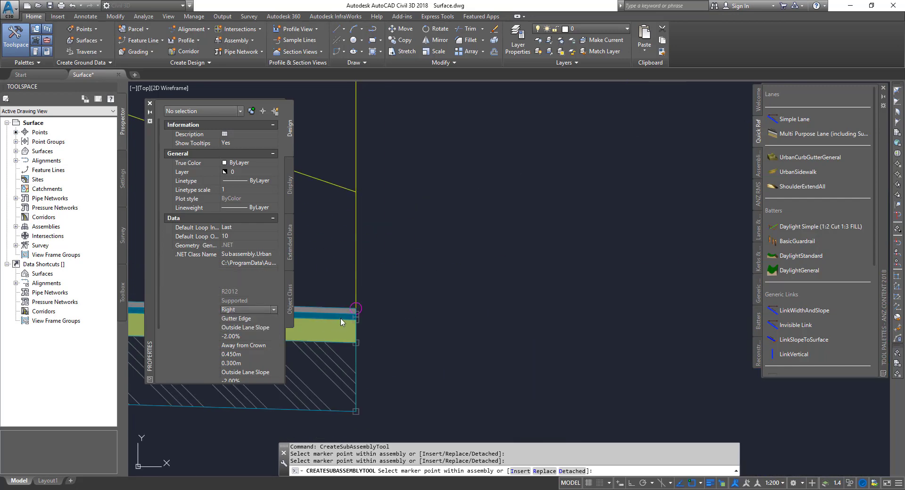
pyautogui.click(245, 327)
pyautogui.scroll(-6, 410, 305)
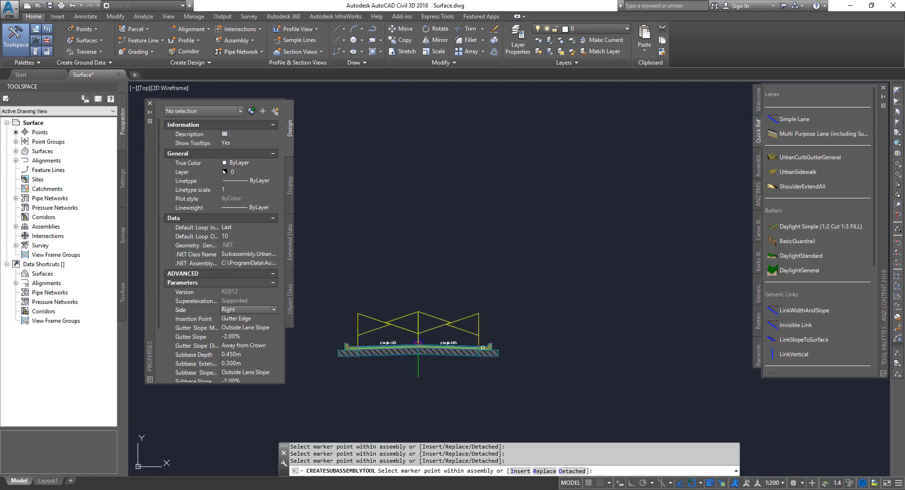
pyautogui.scroll(2, 530, 317)
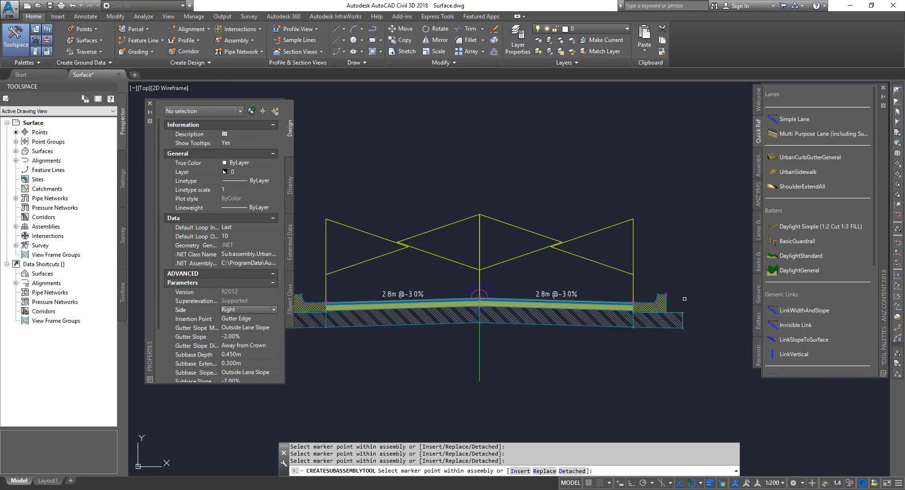
# Step: Attach a right-side Simple Lane, 3.5 m wide at 3% slope, to the top back corner of the right curb
pyautogui.click(794, 119)
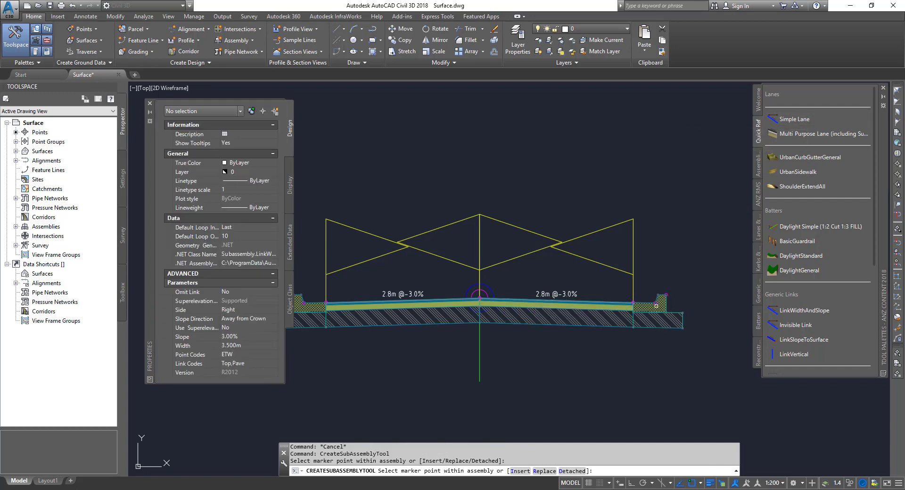
pyautogui.scroll(8, 693, 297)
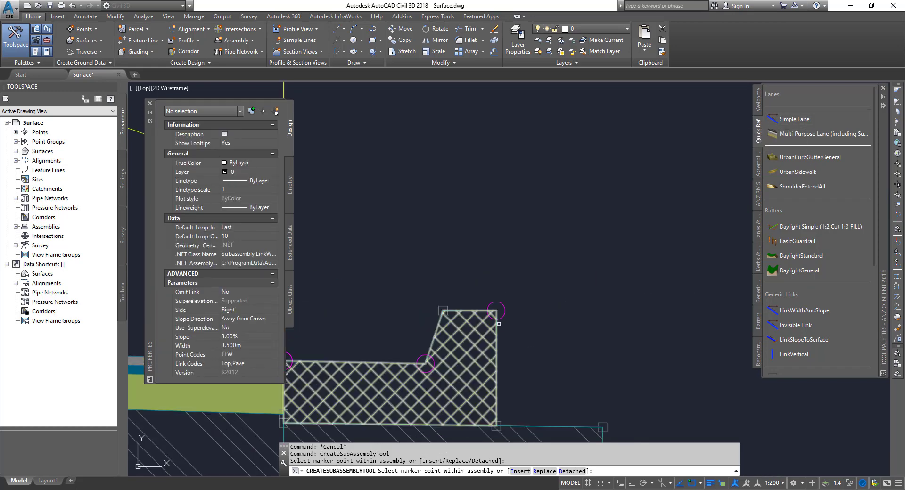
pyautogui.scroll(-8, 580, 316)
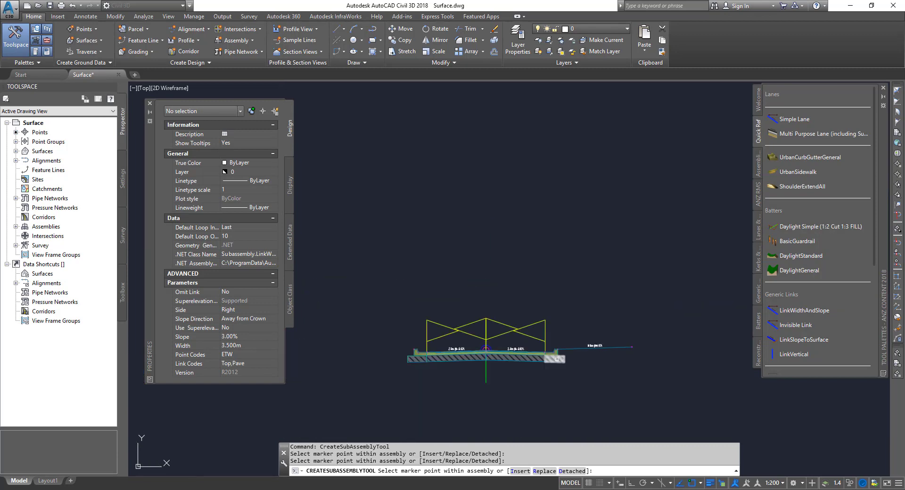
# Step: Set the Simple Lane's side to Left, attach it to the left curb's top back corner, and close the properties
pyautogui.click(237, 309)
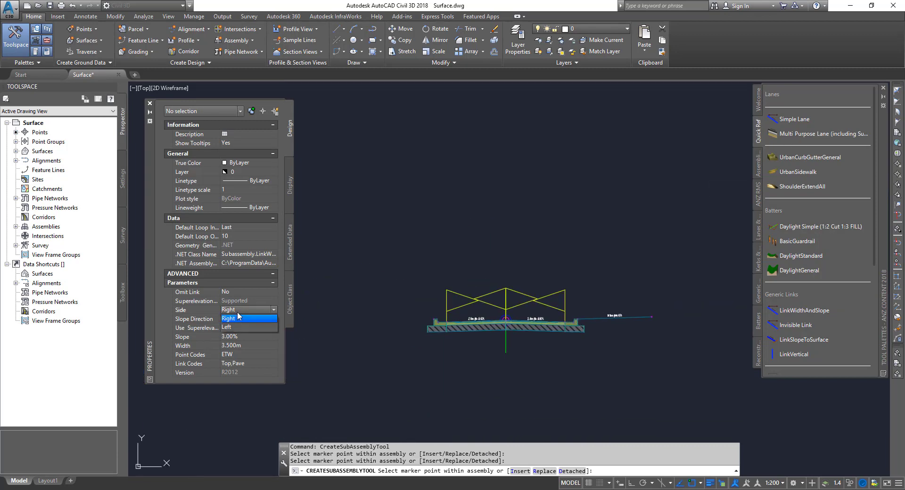
pyautogui.click(231, 319)
pyautogui.scroll(12, 577, 318)
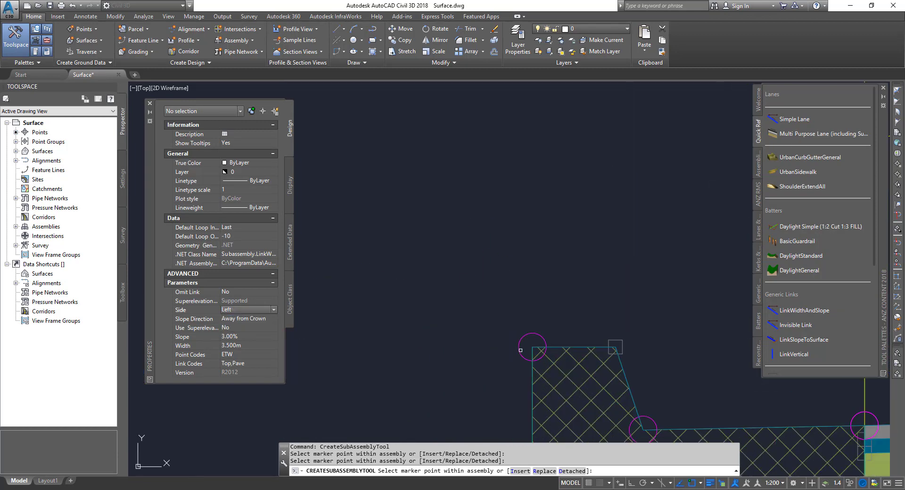
pyautogui.scroll(-5, 451, 369)
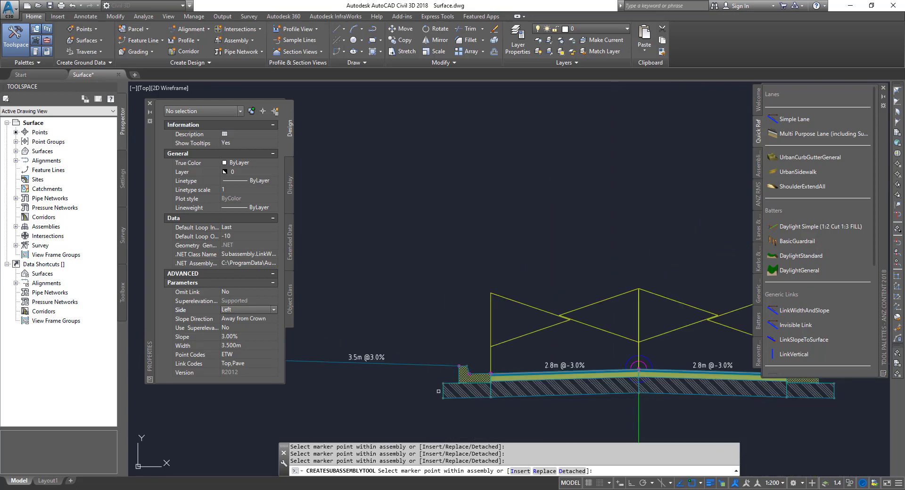
pyautogui.scroll(-6, 438, 391)
pyautogui.moveTo(439, 392); pyautogui.dragTo(363, 330, button='middle')
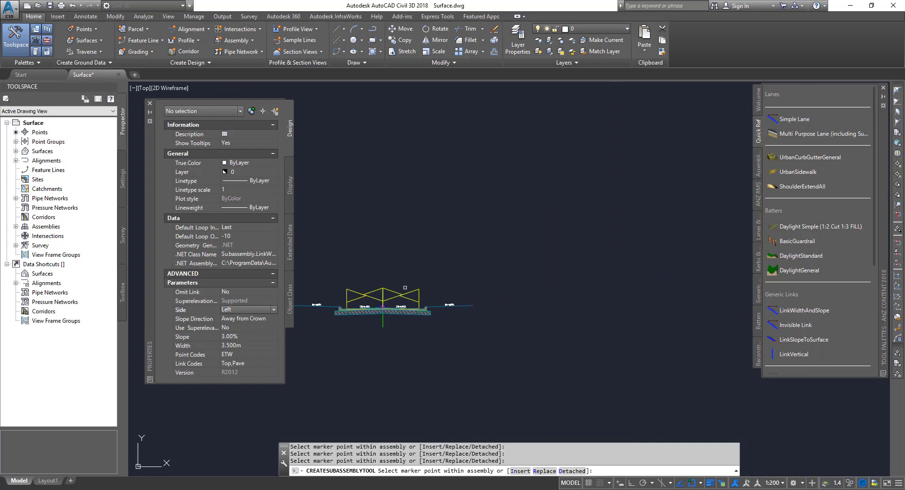
pyautogui.click(150, 104)
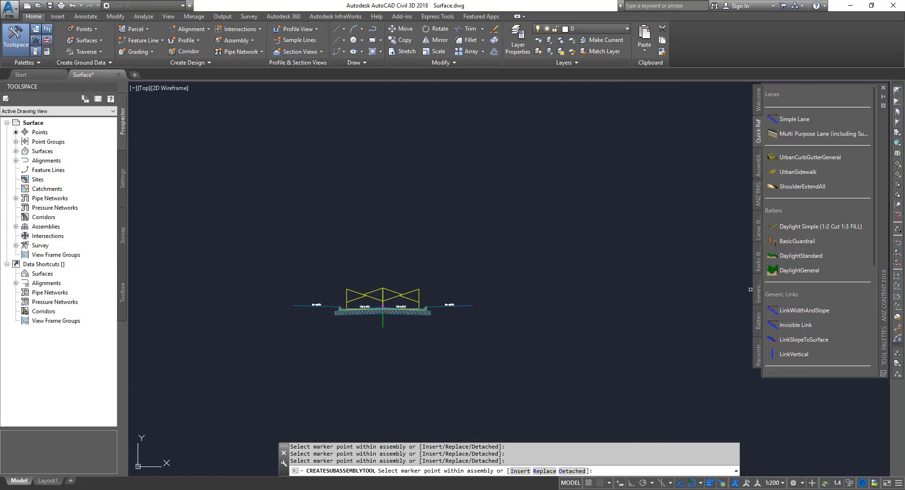
# Step: Attach a left-side UrbanSidewalk, 1.5 m wide, to the outer end of the left Simple Lane and end the command
pyautogui.click(799, 172)
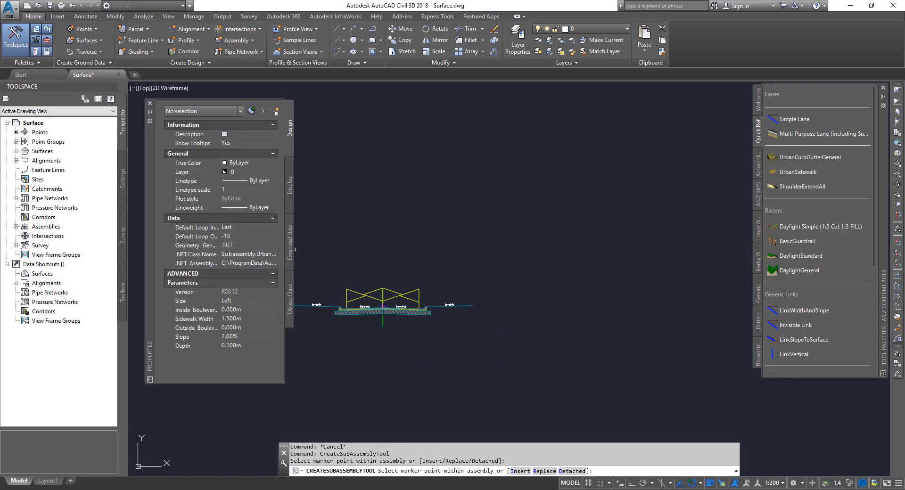
pyautogui.scroll(6, 404, 277)
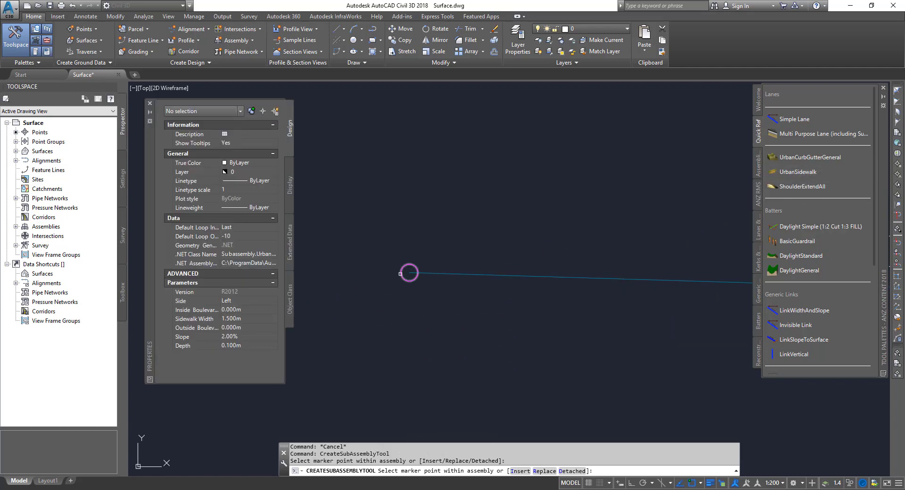
pyautogui.scroll(-6, 400, 274)
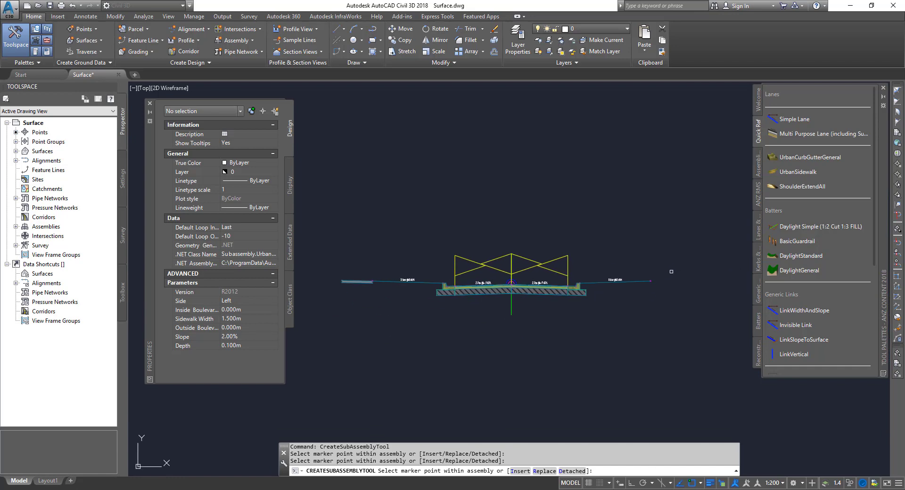
pyautogui.press('Escape')
# Step: Try to erase the right half of the assembly with one crossing selection, then undo the erase
pyautogui.click(668, 325)
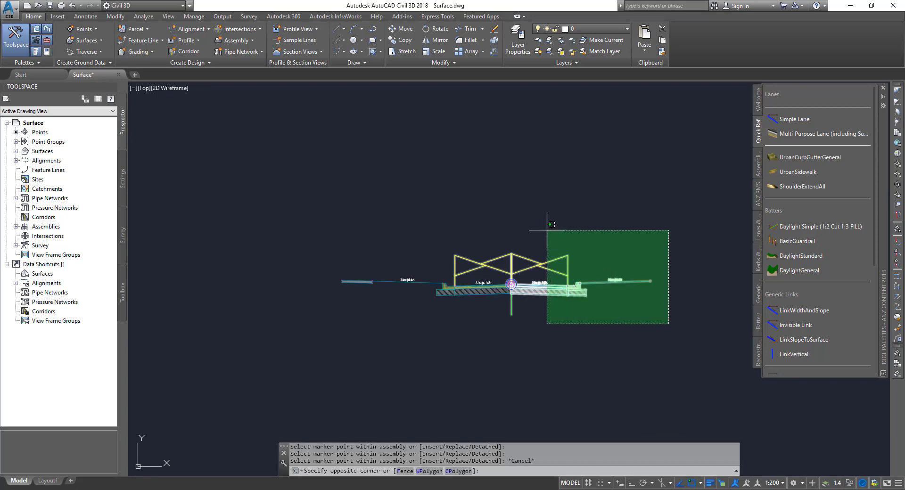
pyautogui.click(452, 212)
pyautogui.press('Delete')
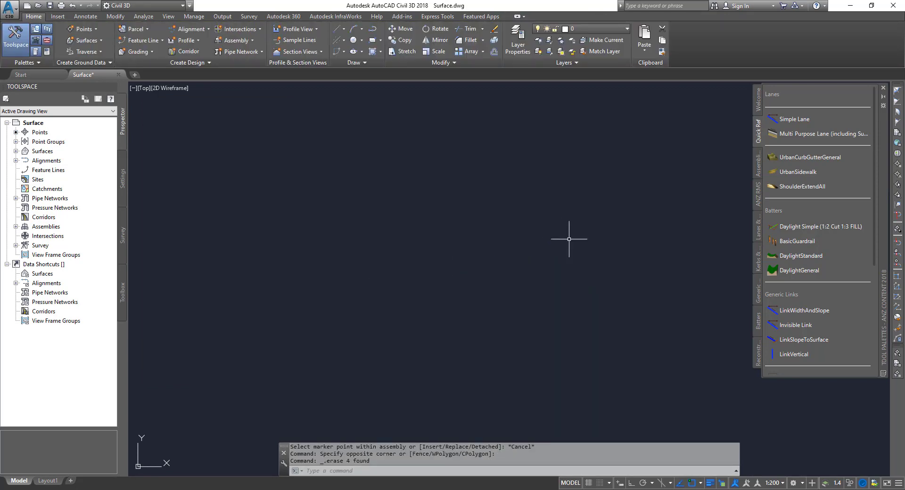
pyautogui.hotkey('ctrl', 'z')
# Step: Erase the right Simple Lane and the right curb and gutter from the assembly
pyautogui.click(611, 278)
pyautogui.click(611, 279)
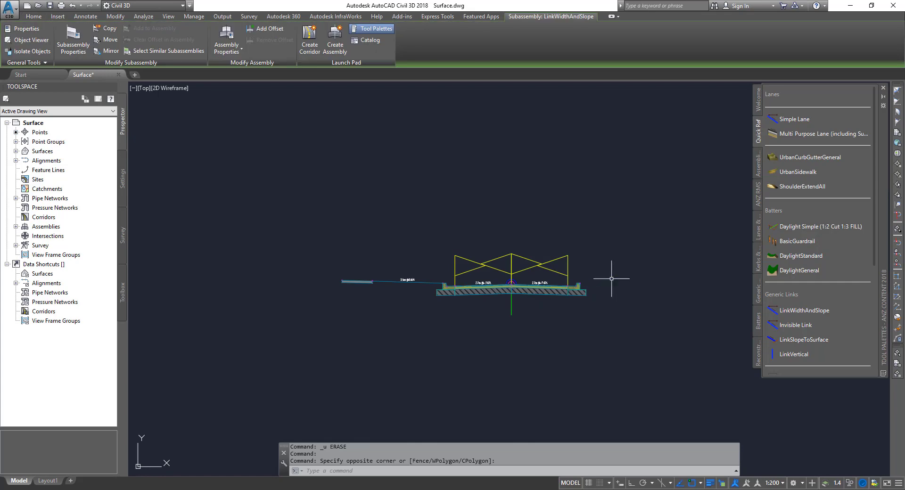
pyautogui.click(584, 298)
pyautogui.press('Delete')
pyautogui.click(528, 309)
pyautogui.press('Delete')
pyautogui.scroll(5, 448, 300)
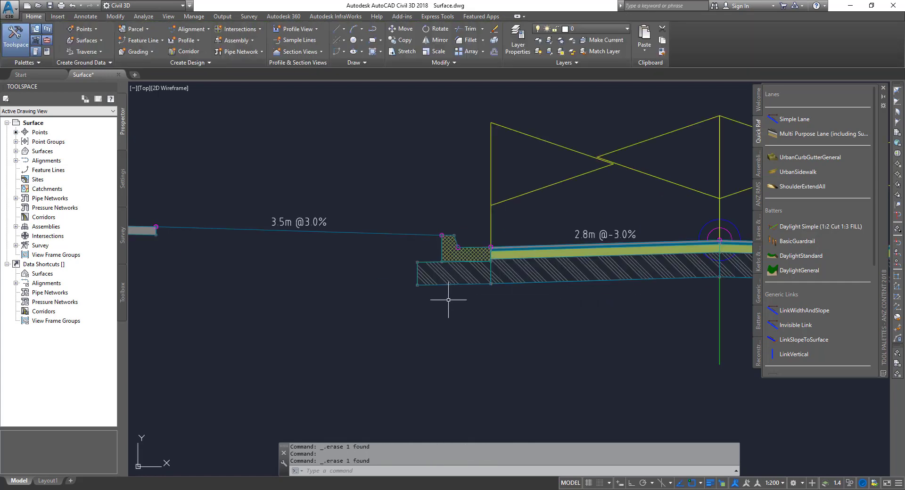
# Step: Mirror the left curb and gutter, Simple Lane and sidewalk onto the outer top corner of the right traffic lane
pyautogui.click(485, 289)
pyautogui.click(370, 199)
pyautogui.scroll(-5, 441, 309)
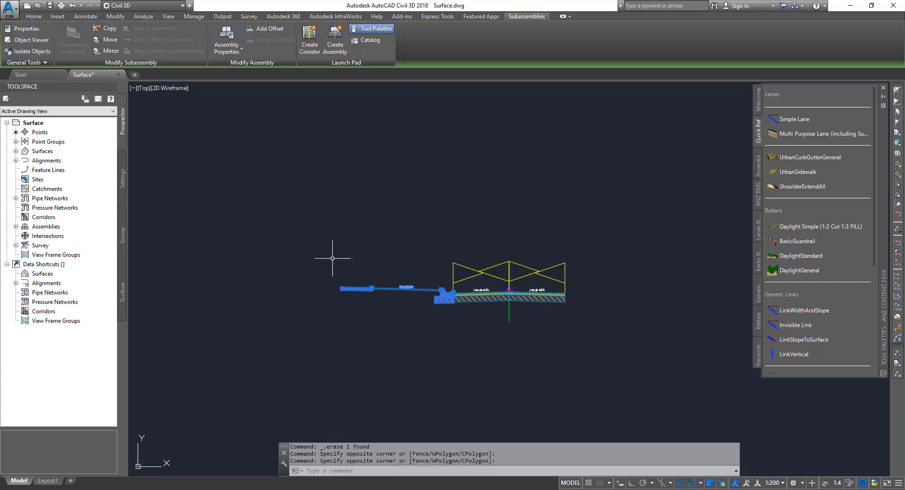
pyautogui.scroll(5, 519, 323)
pyautogui.rightClick(428, 300)
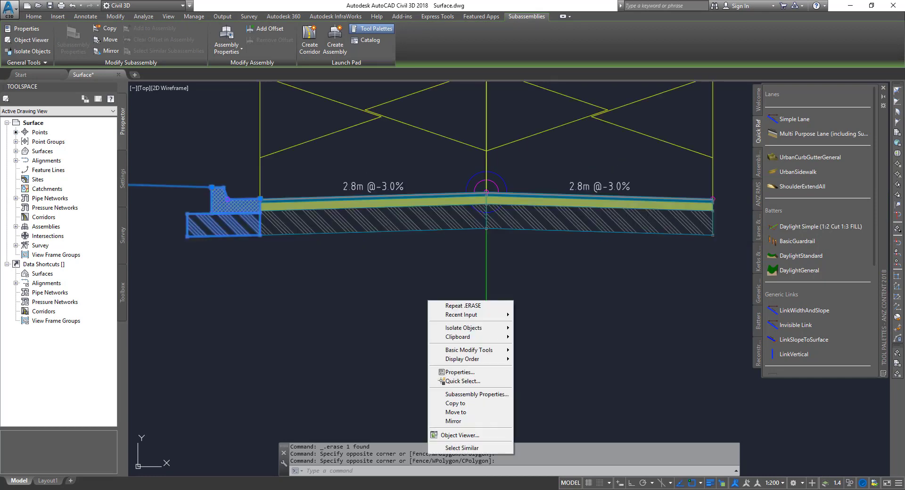
pyautogui.click(455, 423)
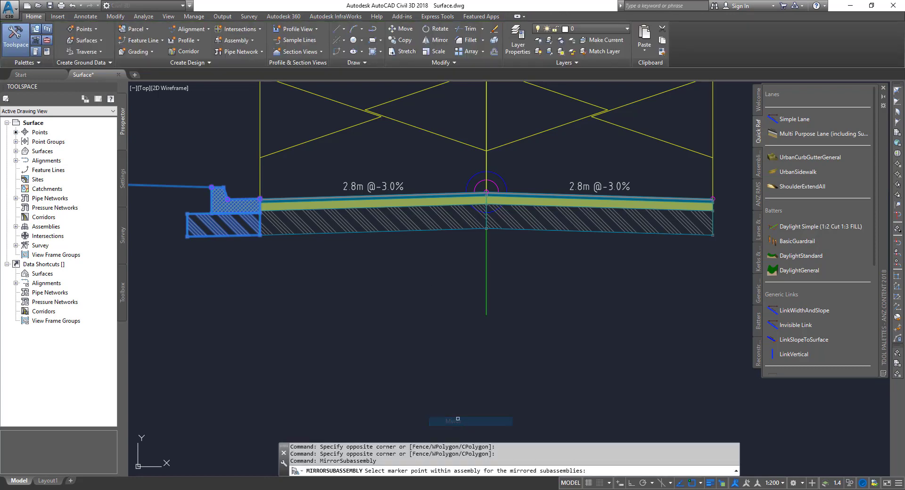
pyautogui.scroll(8, 726, 201)
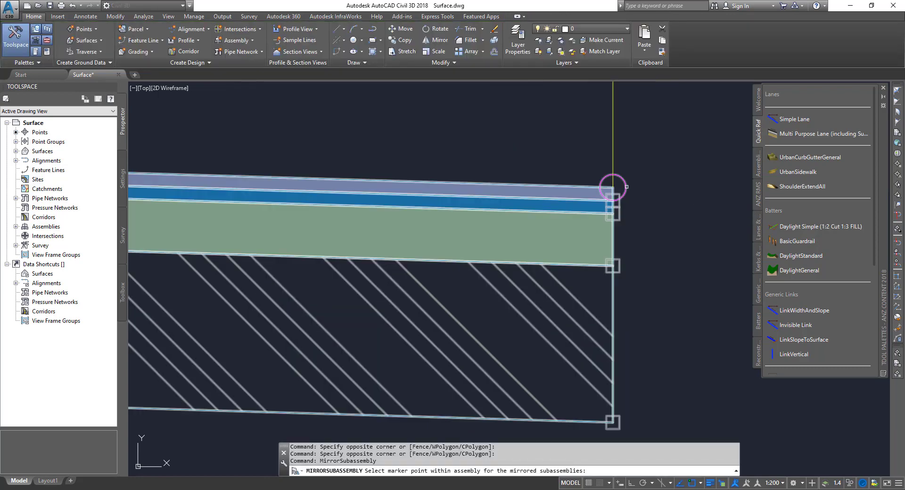
pyautogui.click(613, 187)
pyautogui.scroll(-6, 343, 285)
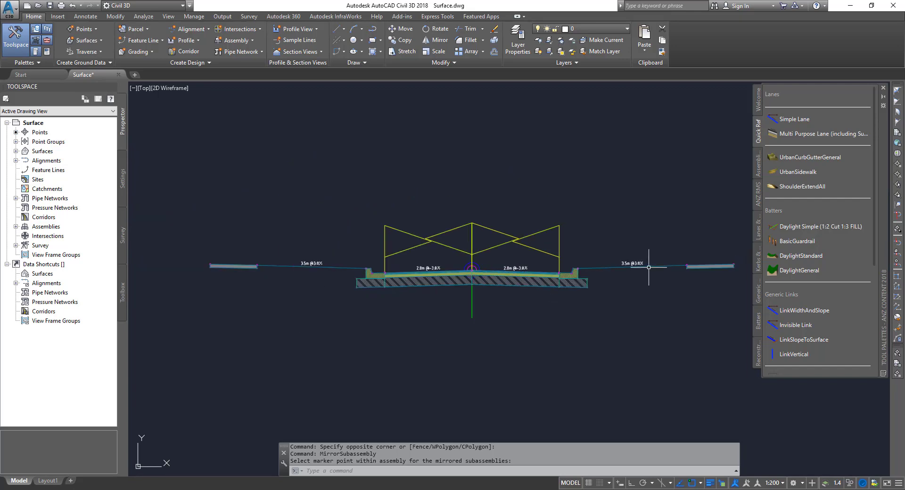
# Step: Attach a DaylightGeneral subassembly to the top outer corner of the right sidewalk
pyautogui.click(811, 269)
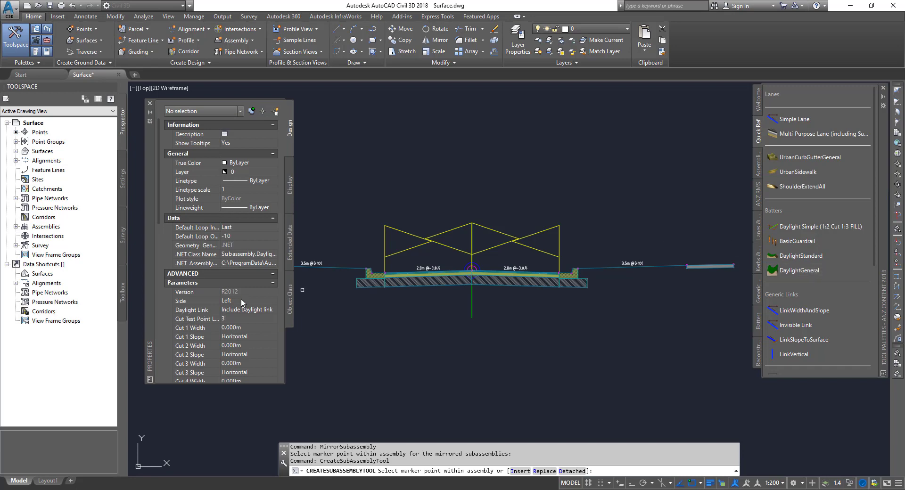
pyautogui.scroll(-4, 566, 292)
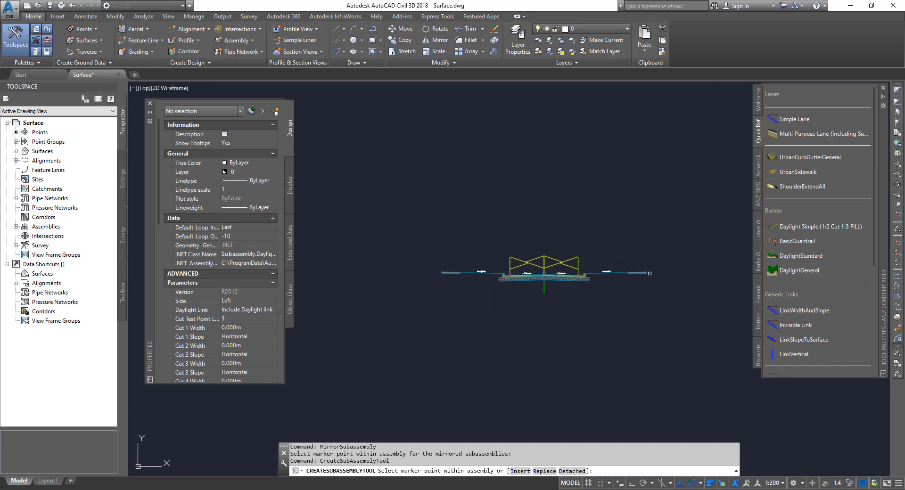
pyautogui.scroll(6, 649, 273)
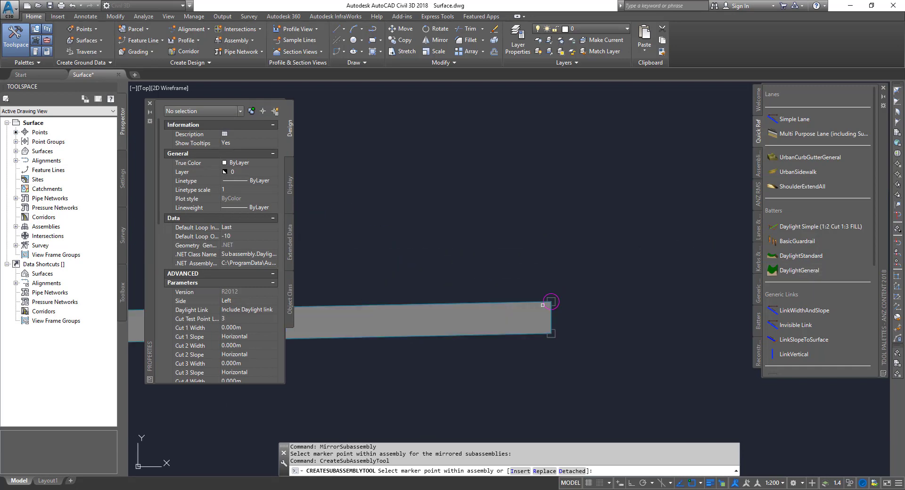
pyautogui.scroll(-5, 551, 302)
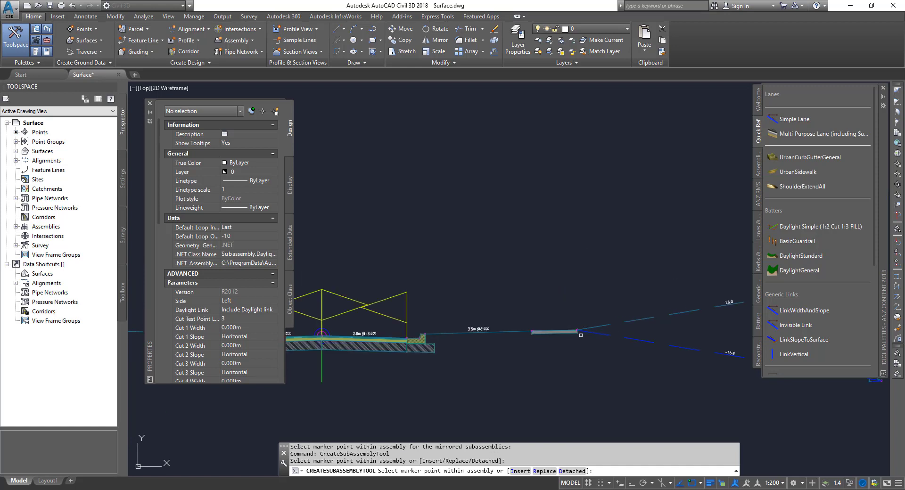
# Step: Set the DaylightGeneral's side to Right, attach it to the left sidewalk's top outer corner, and end the command
pyautogui.click(232, 300)
pyautogui.click(242, 313)
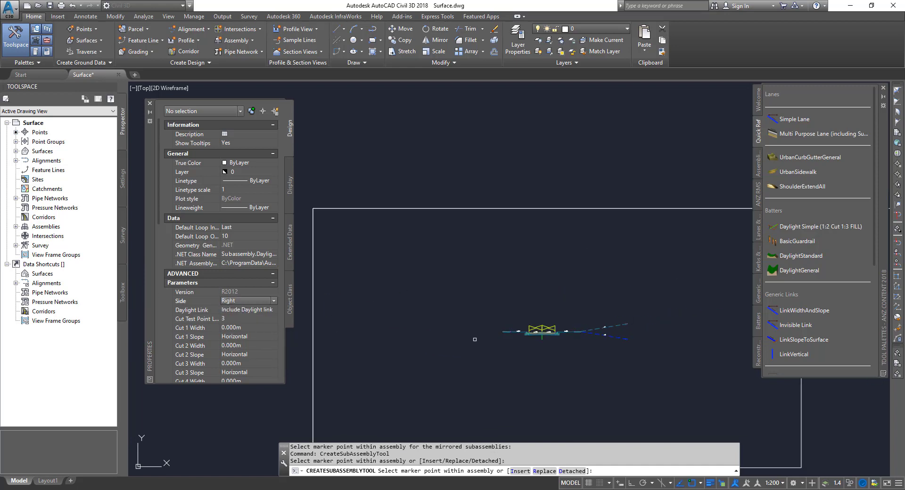
pyautogui.scroll(6, 475, 339)
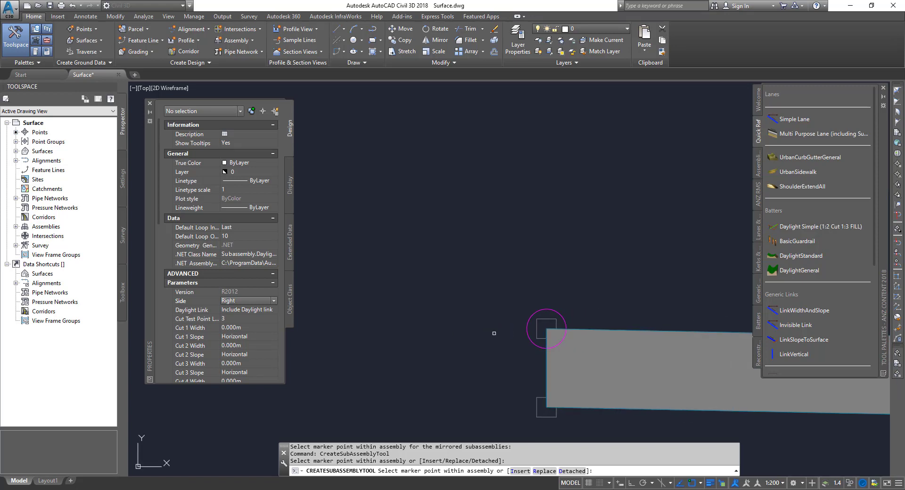
pyautogui.click(545, 328)
pyautogui.scroll(-5, 456, 361)
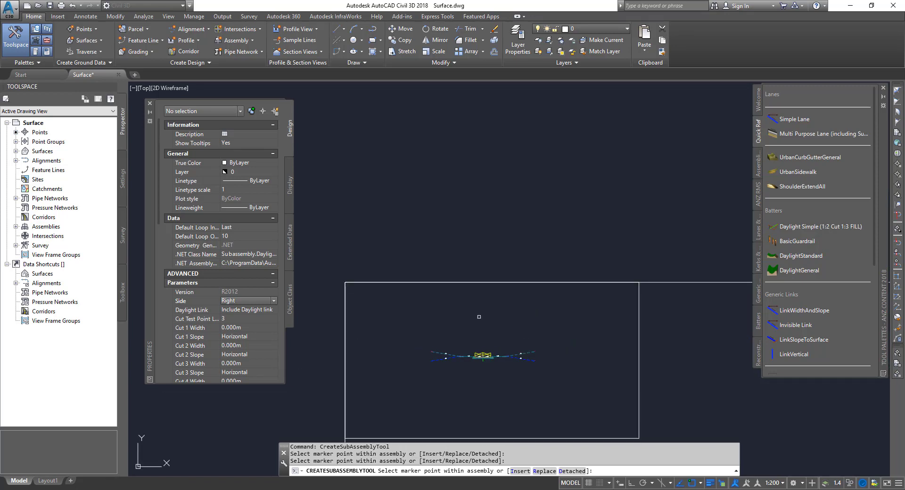
pyautogui.scroll(3, 461, 309)
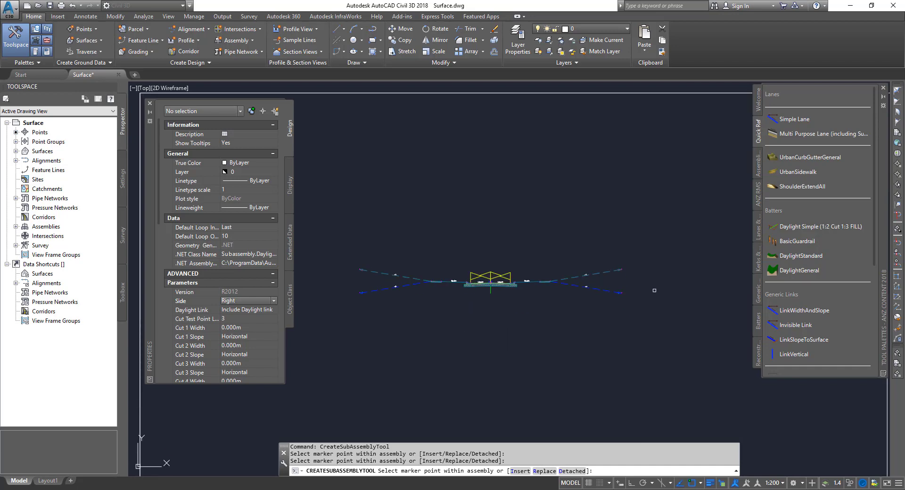
pyautogui.press('Escape')
pyautogui.moveTo(623, 293)
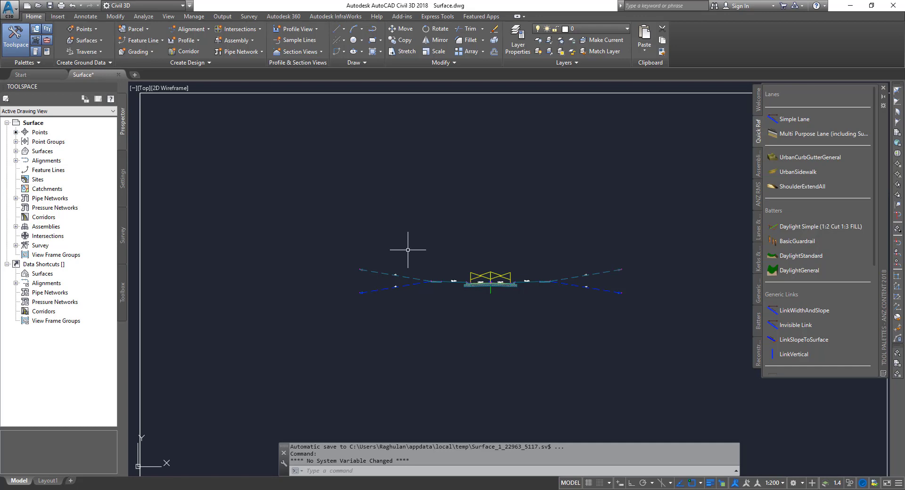
# Step: Start creating a corridor and add the prefix M1 to its default name
pyautogui.scroll(-5, 443, 254)
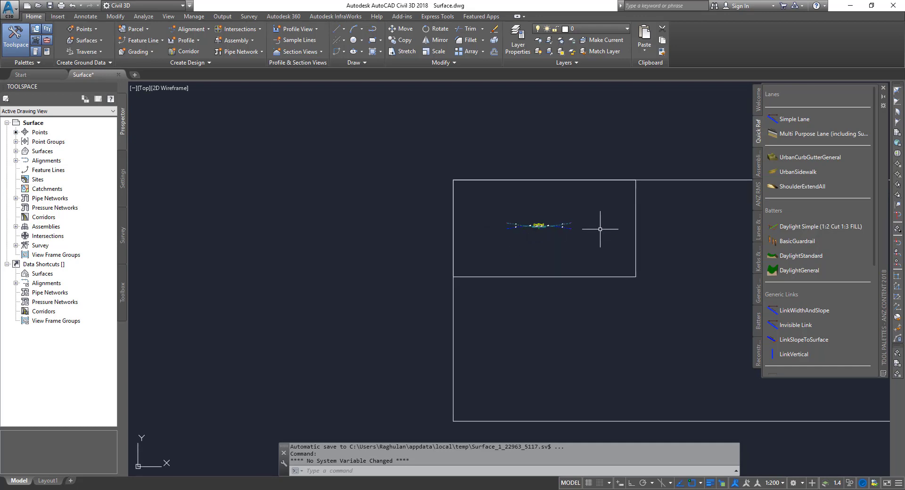
pyautogui.scroll(-4, 518, 234)
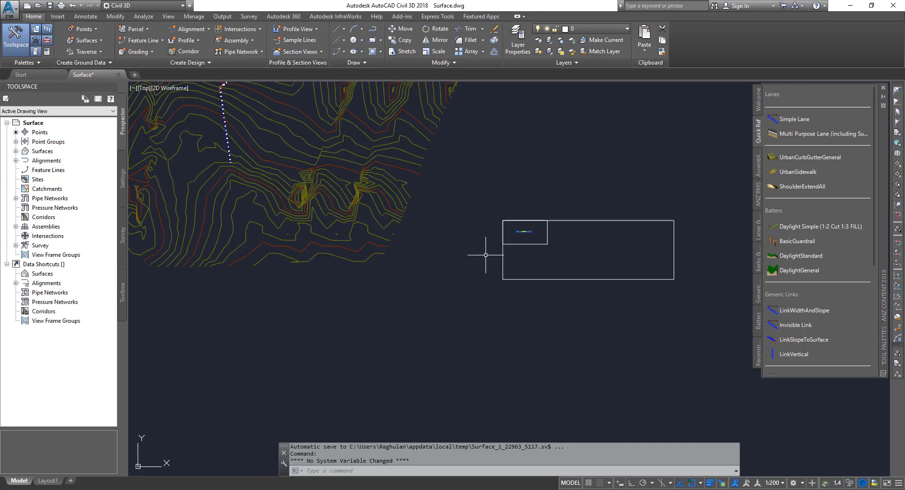
pyautogui.moveTo(485, 252); pyautogui.dragTo(530, 365, button='middle')
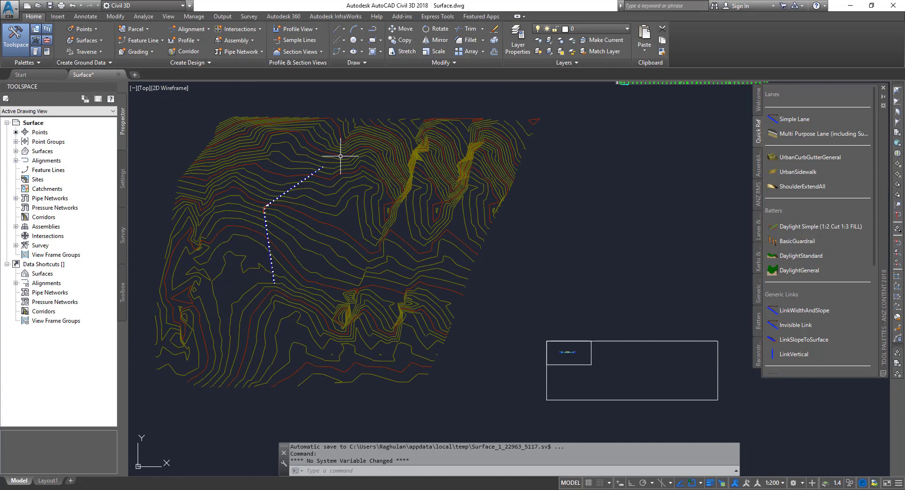
pyautogui.click(193, 52)
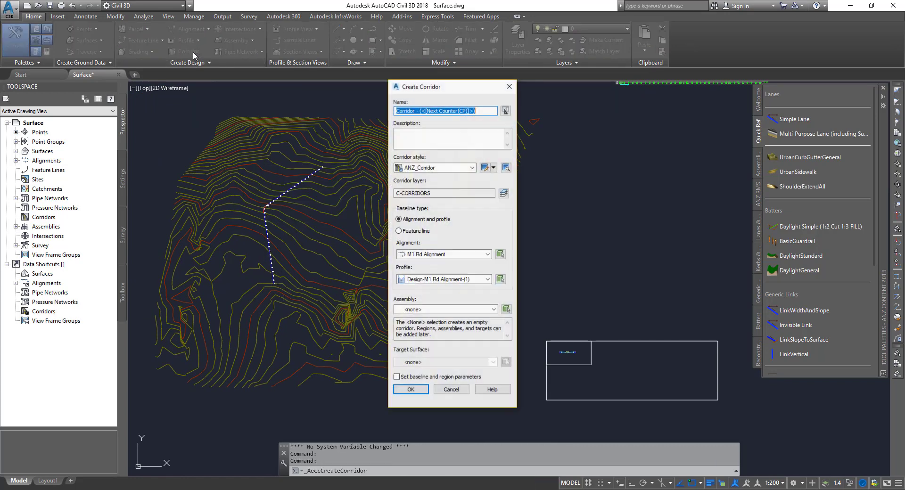
pyautogui.click(397, 111)
pyautogui.write('M1')
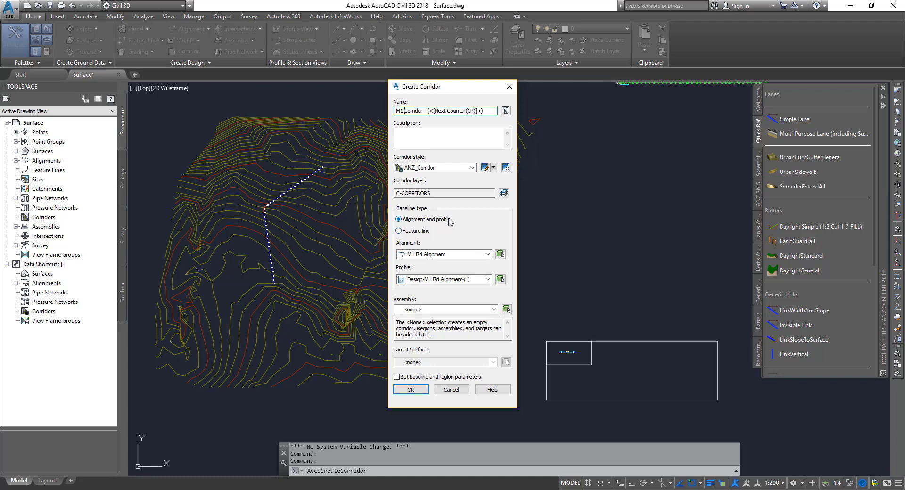
# Step: Set the corridor baseline to M1 Rd Alignment with the profile Design-M1 Rd Alignment-(1)
pyautogui.click(447, 255)
pyautogui.click(448, 262)
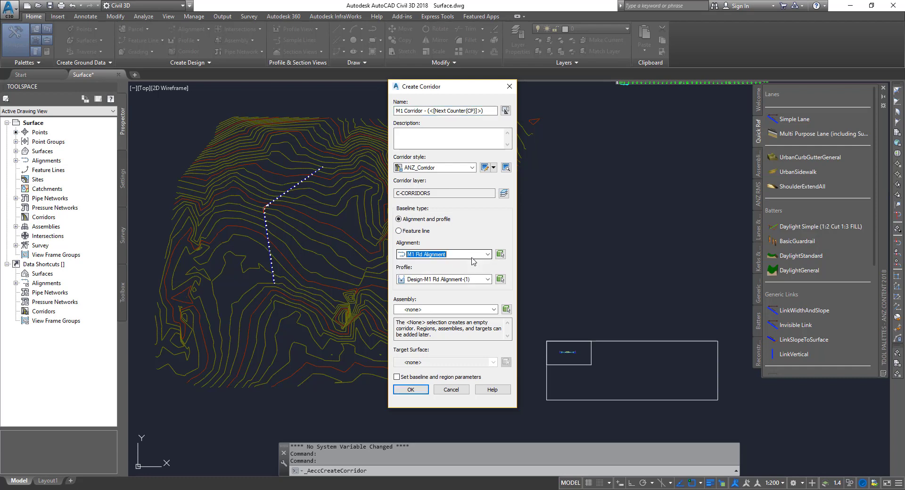
pyautogui.click(450, 279)
pyautogui.click(450, 282)
pyautogui.click(450, 280)
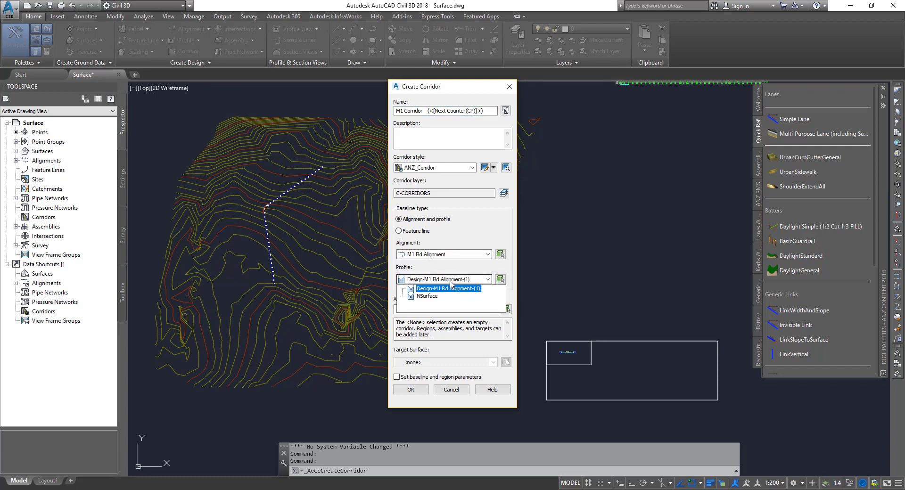
pyautogui.click(433, 296)
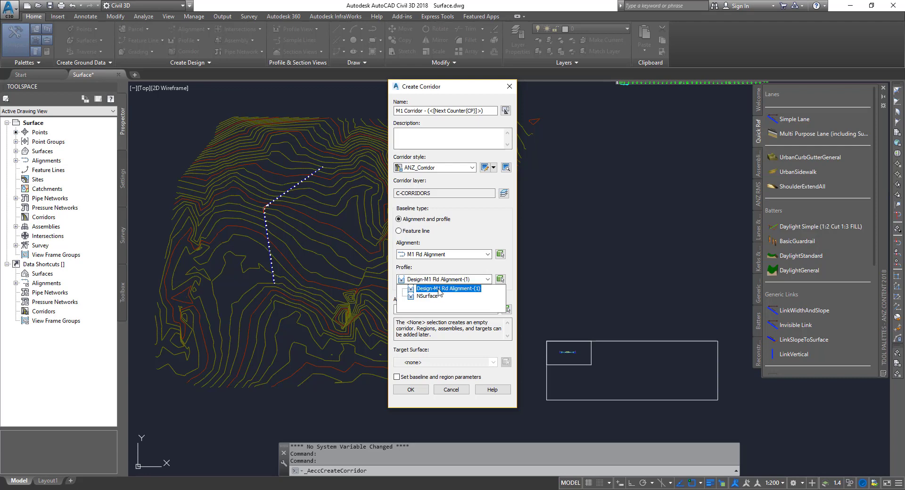
pyautogui.click(439, 289)
# Step: Choose M1 Assembly - (1) as the corridor's assembly and reselect it by its baseline marker in the drawing
pyautogui.click(426, 310)
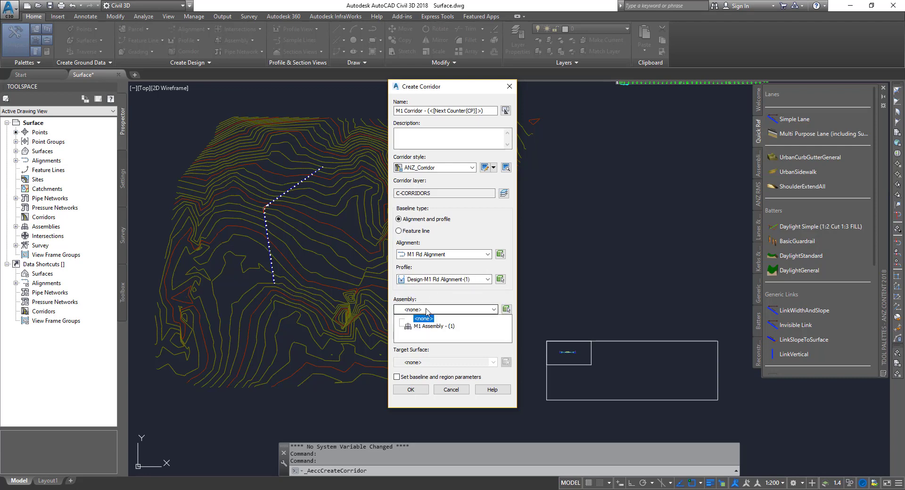
pyautogui.click(431, 326)
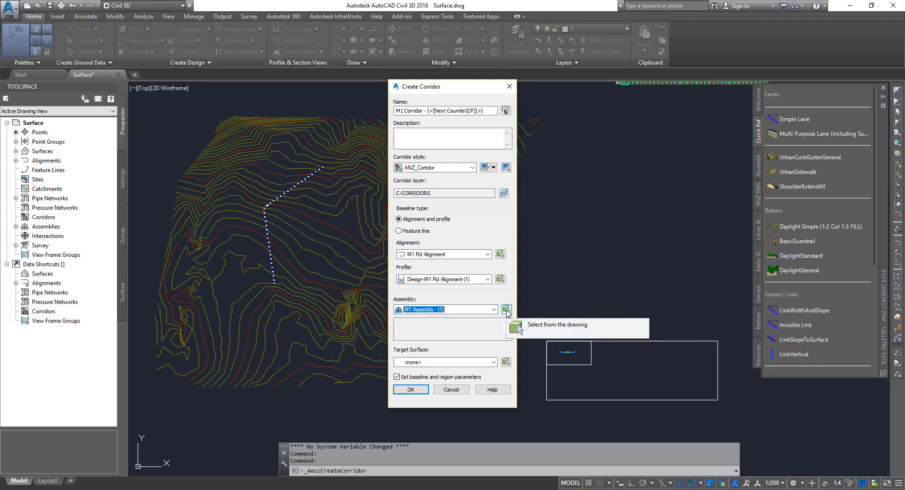
pyautogui.click(507, 311)
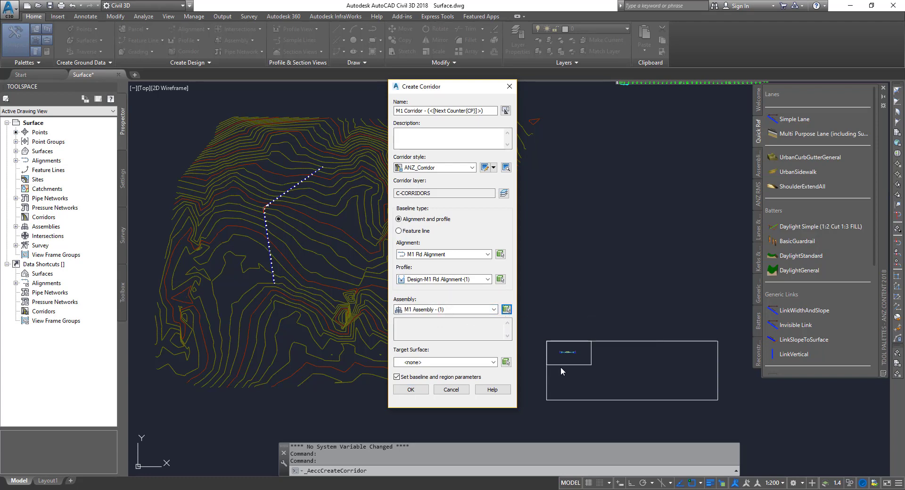
pyautogui.scroll(10, 570, 360)
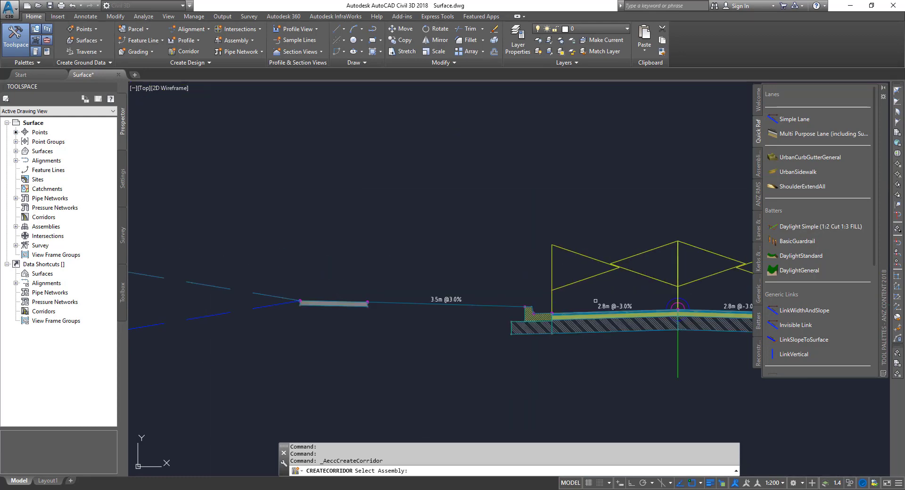
pyautogui.moveTo(596, 301); pyautogui.dragTo(444, 248, button='middle')
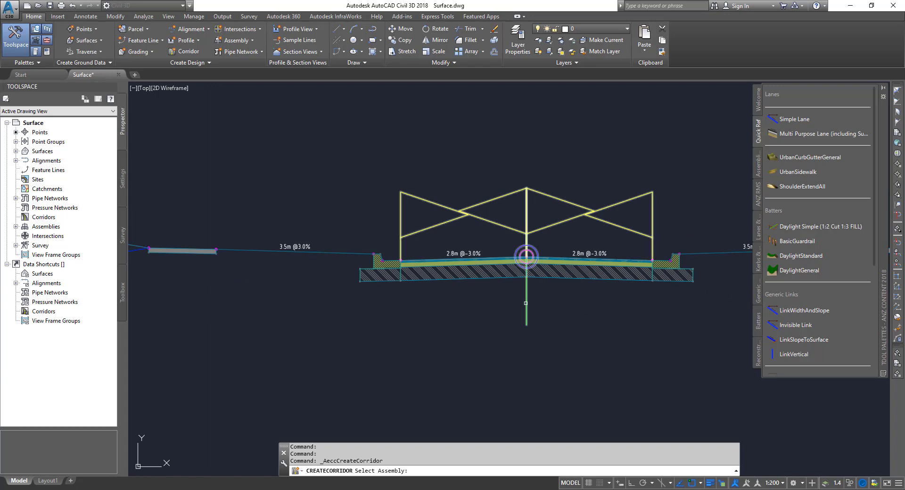
pyautogui.click(527, 302)
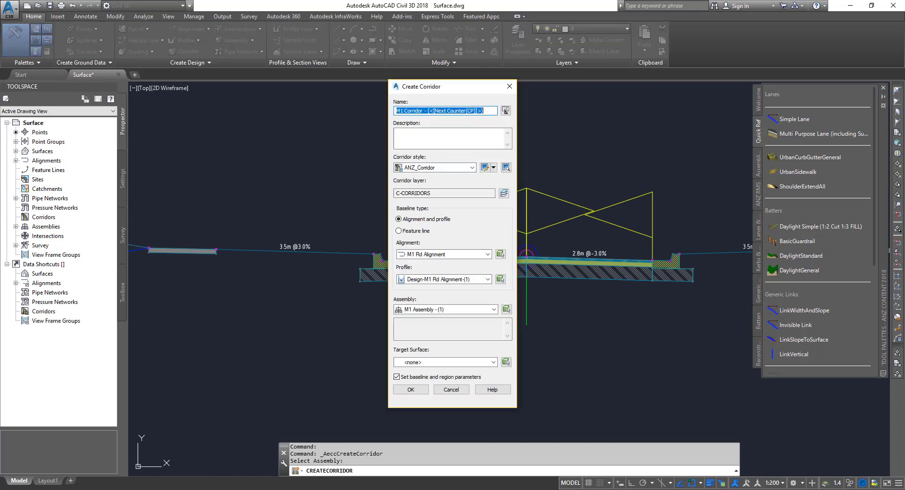
# Step: Set the corridor's target surface to NSurface and accept the corridor settings
pyautogui.click(431, 363)
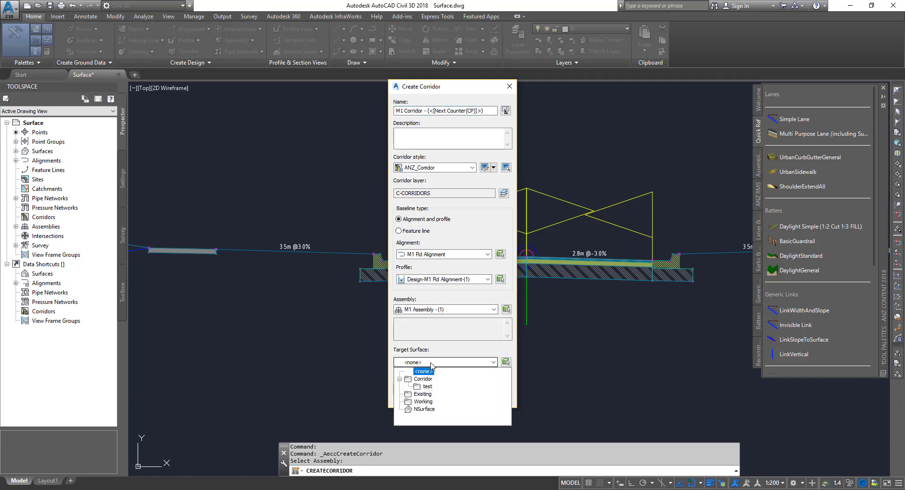
pyautogui.click(423, 372)
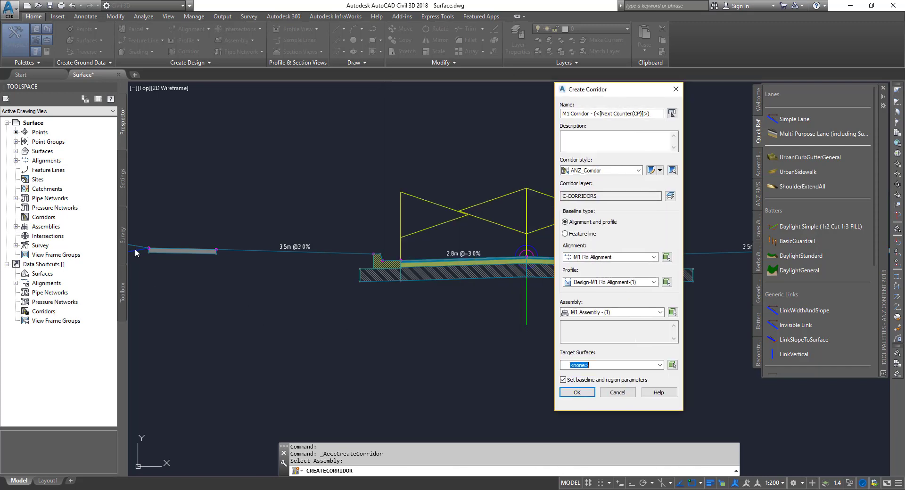
pyautogui.moveTo(611, 93); pyautogui.dragTo(414, 99)
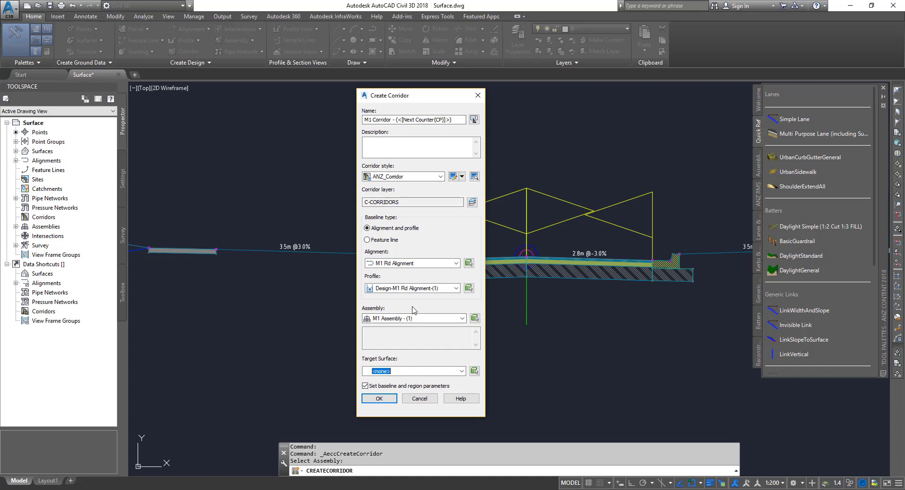
pyautogui.click(423, 371)
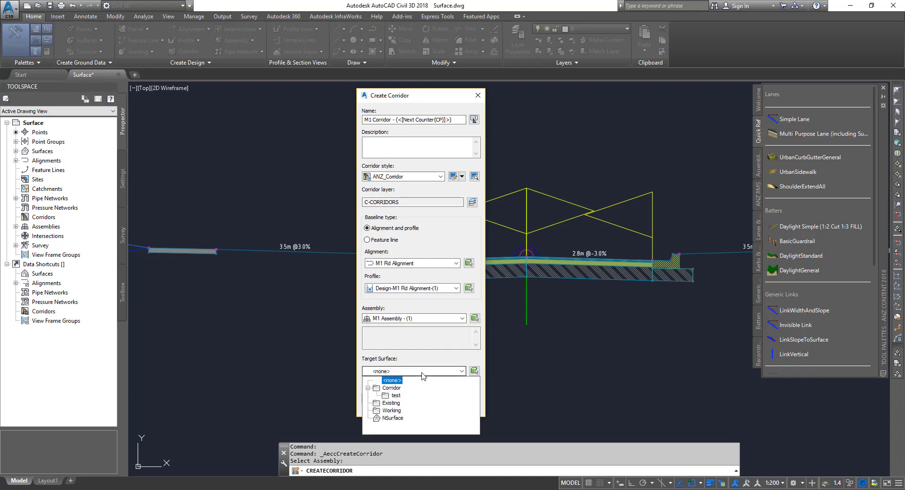
pyautogui.click(391, 418)
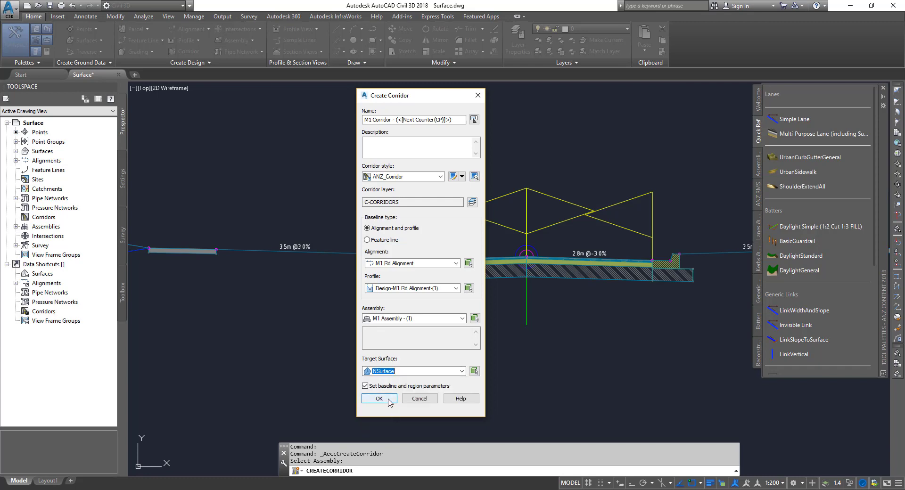
pyautogui.click(389, 402)
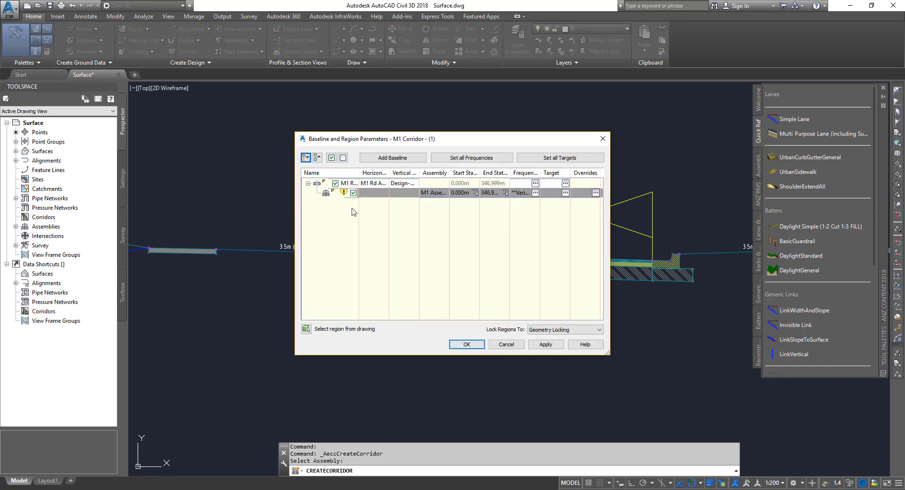
# Step: Check the corridor's target mapping for all regions, accept the baseline and region parameters, and rebuild the corridor
pyautogui.moveTo(346, 194)
pyautogui.click(561, 157)
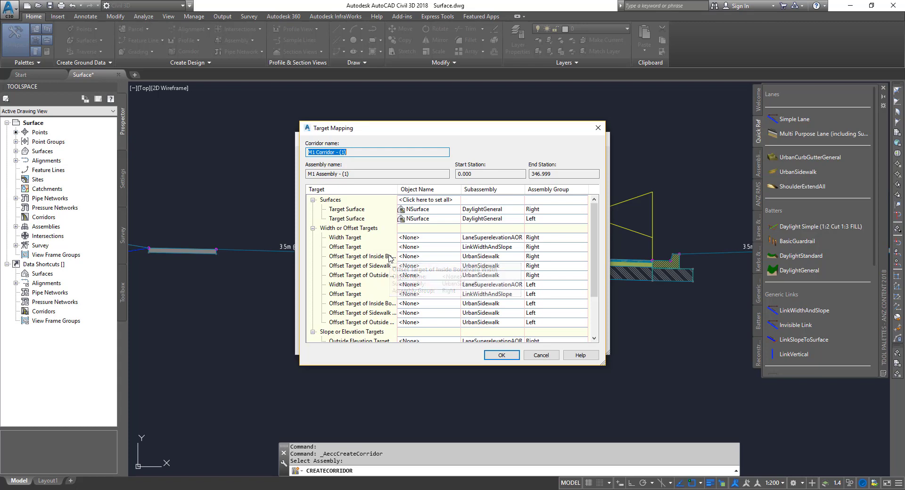
pyautogui.scroll(-3, 387, 285)
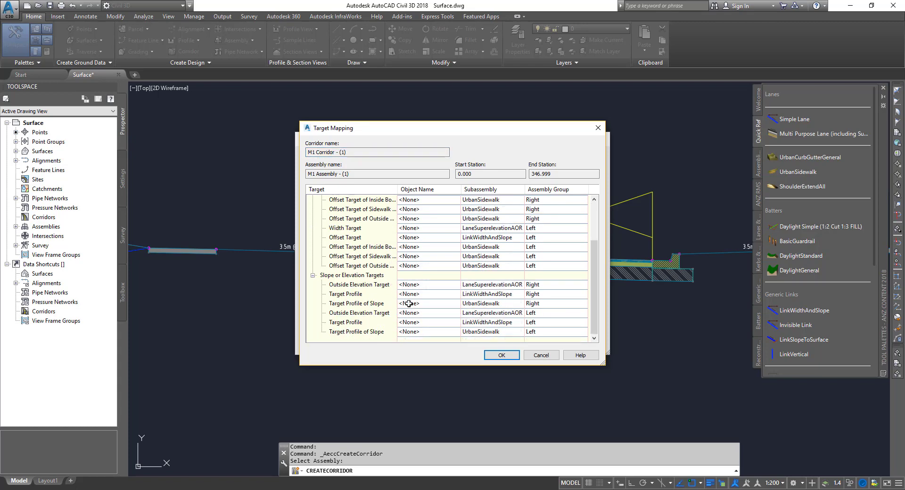
pyautogui.click(501, 355)
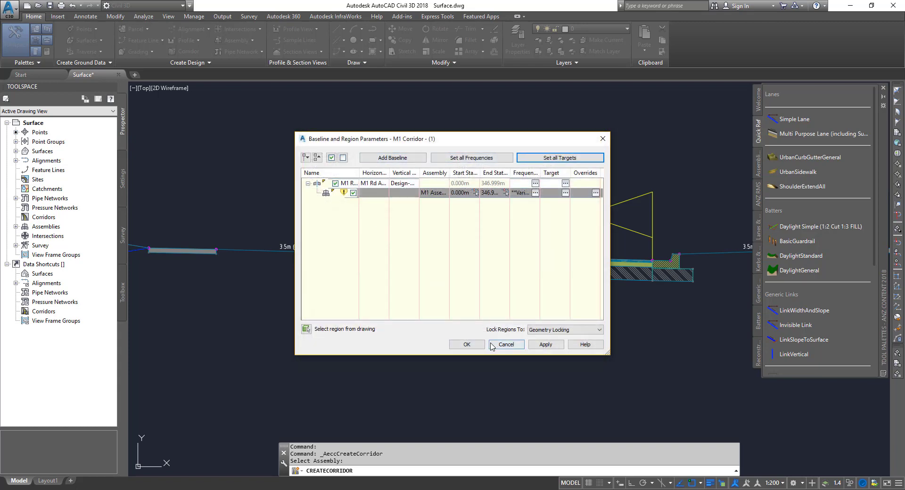
pyautogui.click(466, 345)
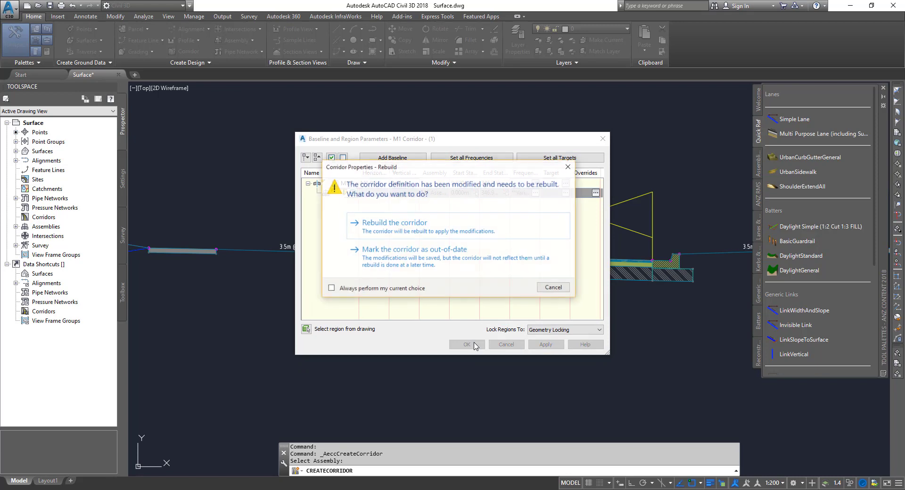
pyautogui.click(427, 226)
# Step: Select the M1 corridor on the terrain contours and open it in the Object Viewer
pyautogui.scroll(-8, 481, 342)
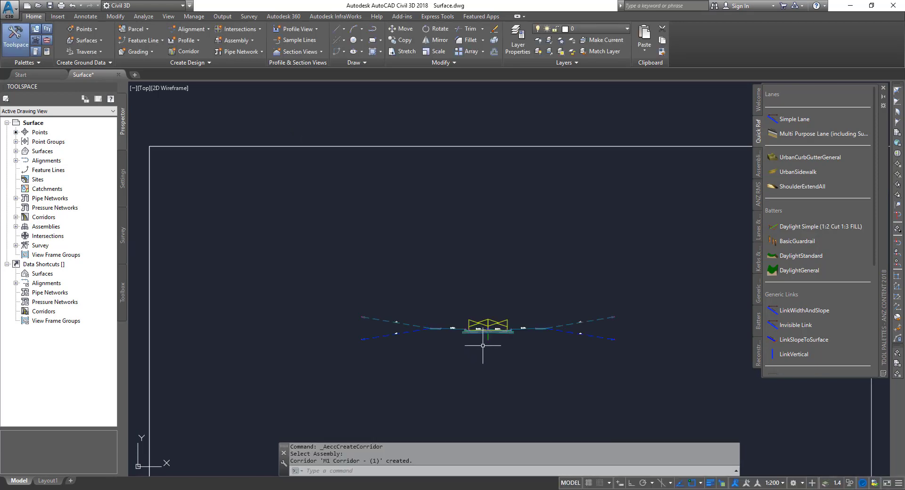
pyautogui.scroll(8, 481, 320)
pyautogui.moveTo(449, 319); pyautogui.dragTo(426, 215, button='middle')
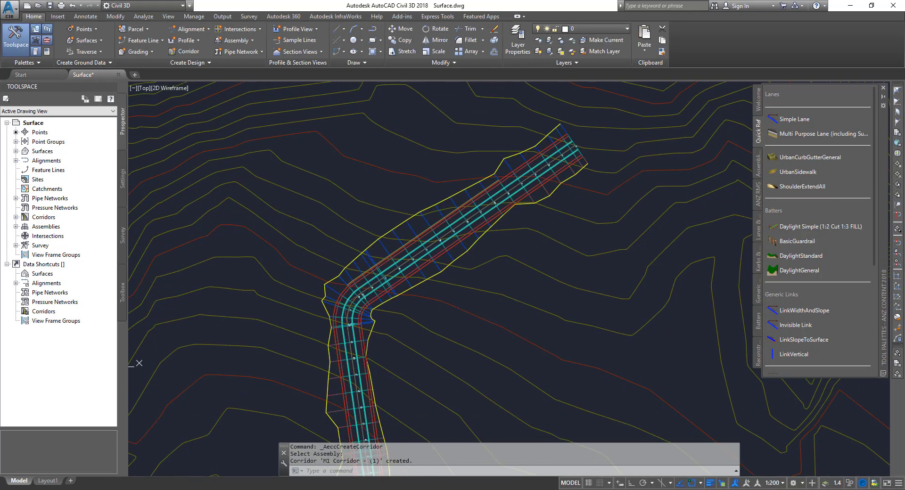
pyautogui.click(438, 208)
pyautogui.rightClick(437, 211)
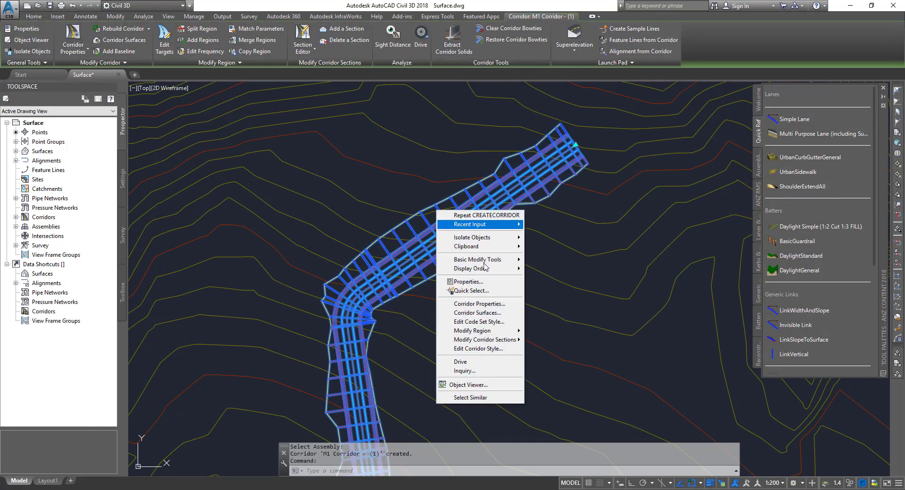
pyautogui.click(469, 385)
# Step: Examine the corridor model in 3D from several angles and up close, close the viewer, and look over the corridor within the whole surface
pyautogui.moveTo(462, 331); pyautogui.dragTo(515, 338)
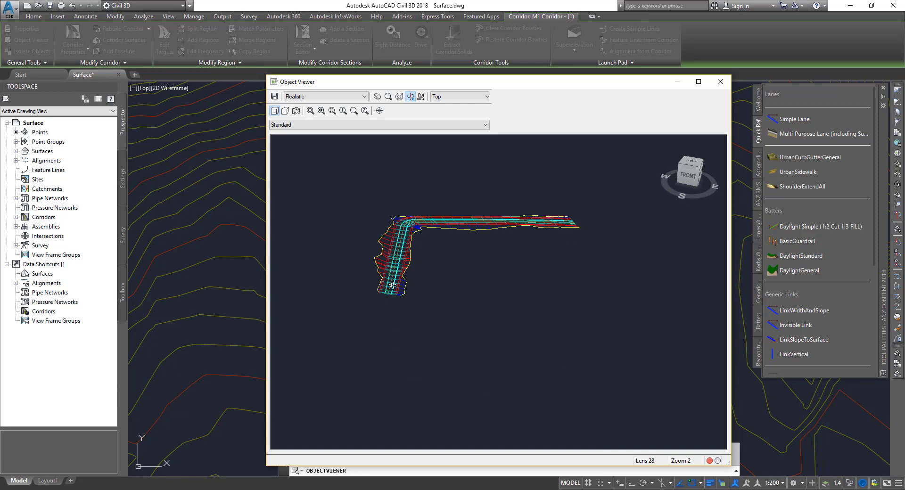
pyautogui.moveTo(437, 262); pyautogui.dragTo(437, 275)
pyautogui.scroll(6, 437, 275)
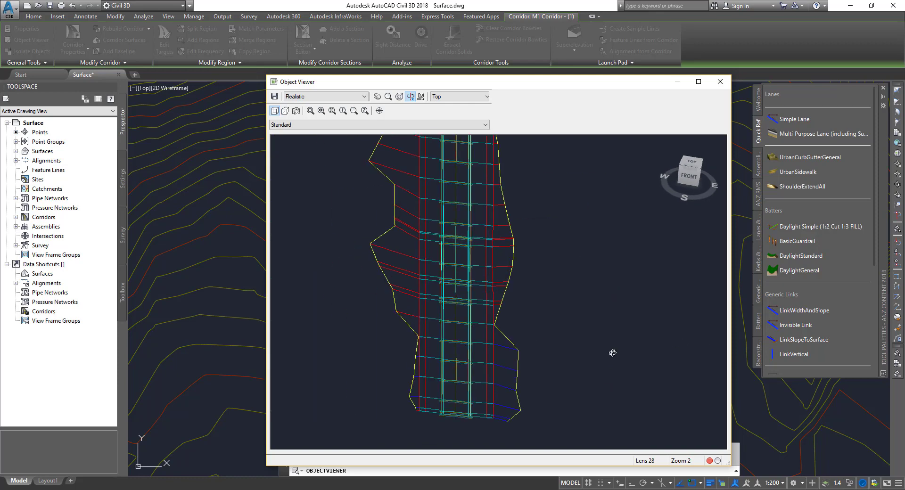
pyautogui.scroll(-6, 474, 361)
pyautogui.moveTo(474, 361); pyautogui.dragTo(511, 333)
pyautogui.click(720, 81)
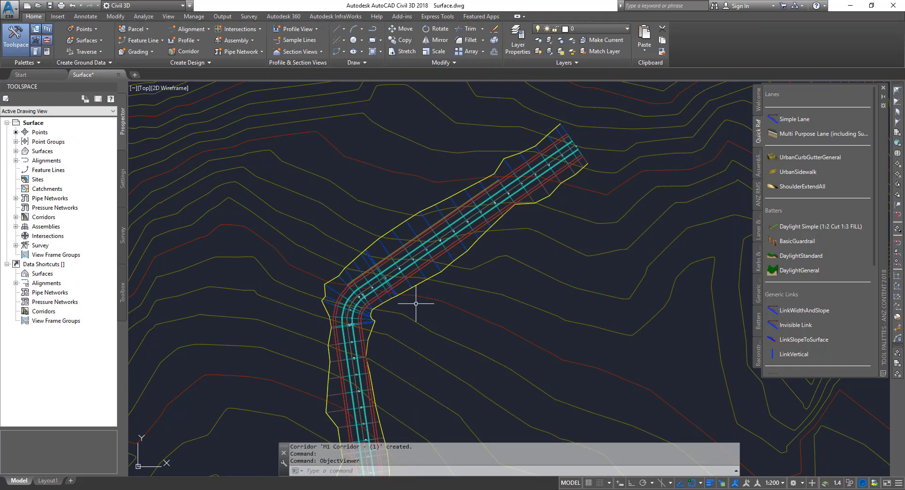
pyautogui.scroll(-3, 413, 304)
pyautogui.moveTo(413, 306)
pyautogui.mouseDown(button='middle')
pyautogui.moveTo(470, 331)
pyautogui.moveTo(437, 287)
pyautogui.mouseUp(button='middle')
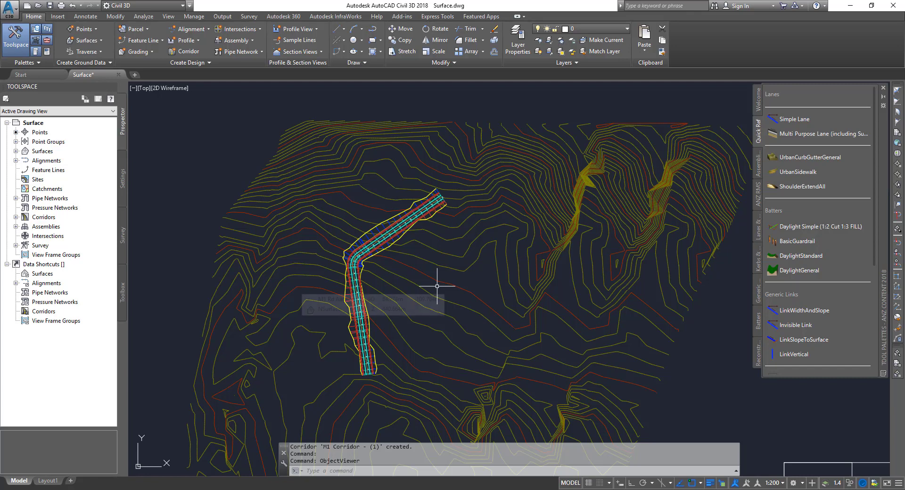